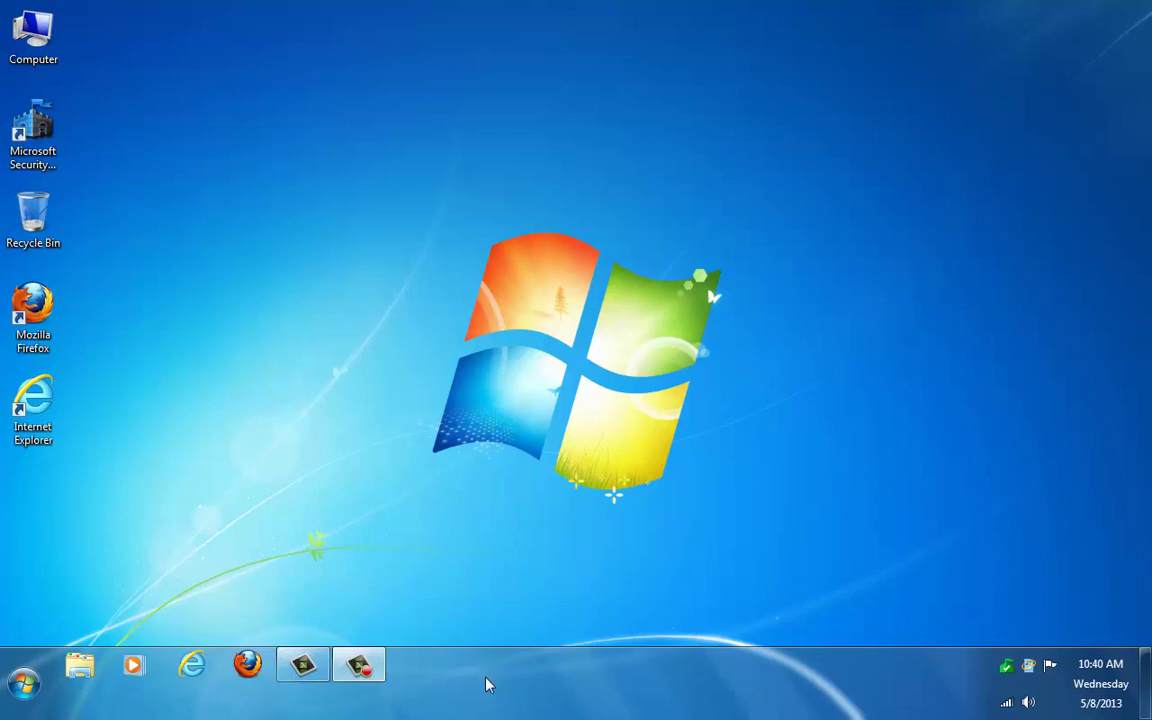
Step: Open Microsoft Security Essentials and check the status of real-time protection and the virus and spyware definitions
{"action": "left_click", "coordinate": [35, 135]}
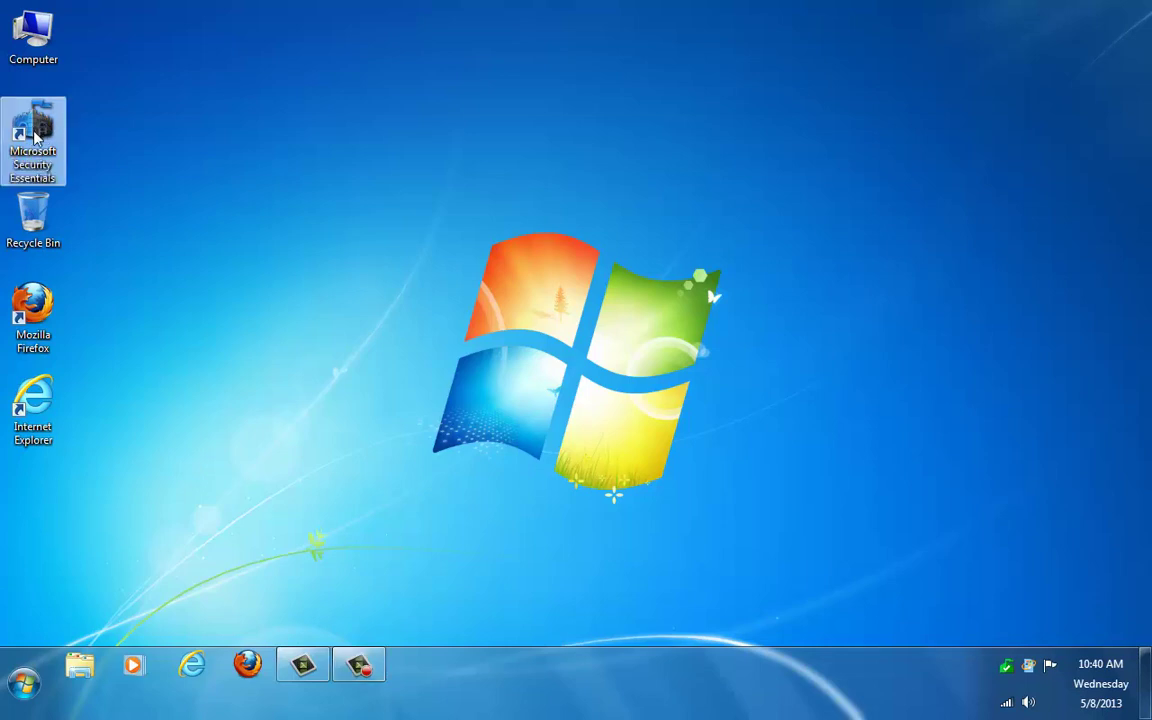
{"action": "right_click", "coordinate": [1008, 668]}
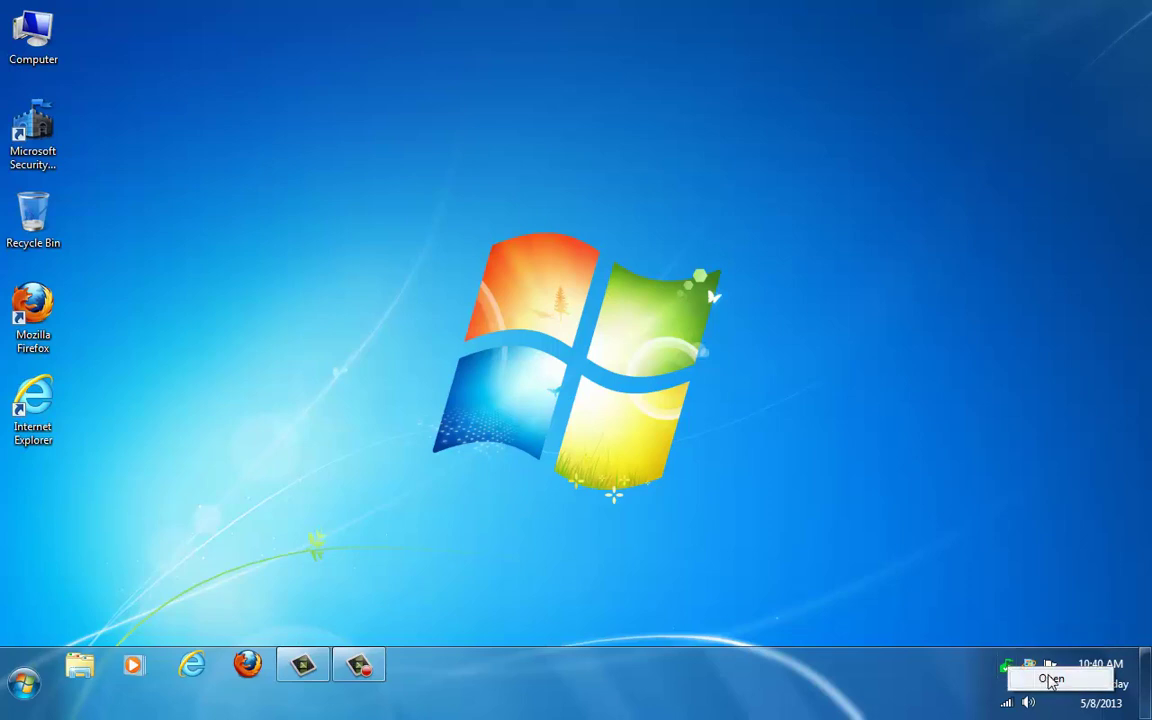
{"action": "left_click", "coordinate": [1050, 682]}
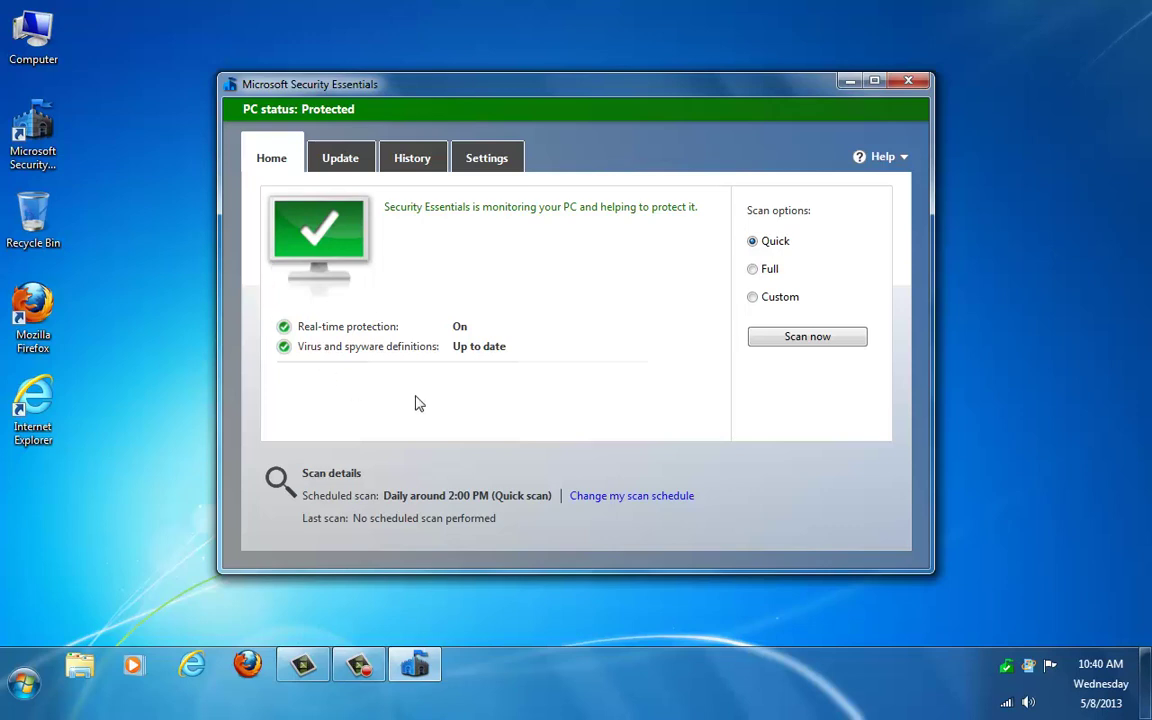
{"action": "mouse_move", "coordinate": [465, 337]}
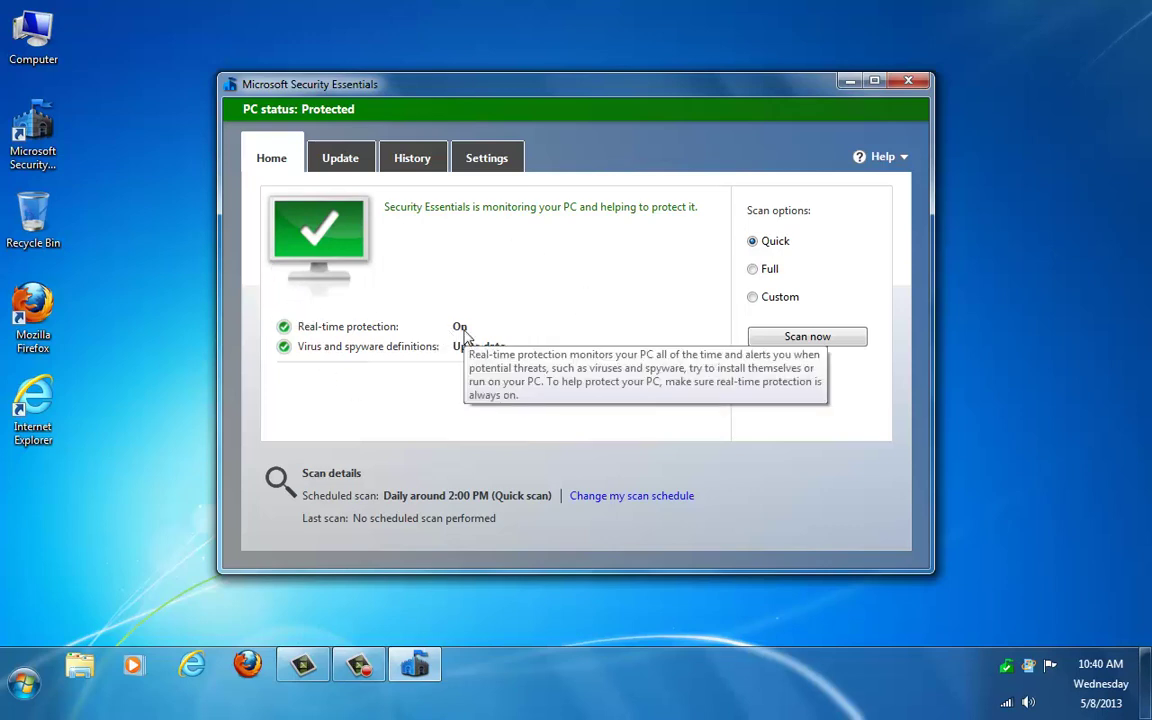
{"action": "mouse_move", "coordinate": [390, 357]}
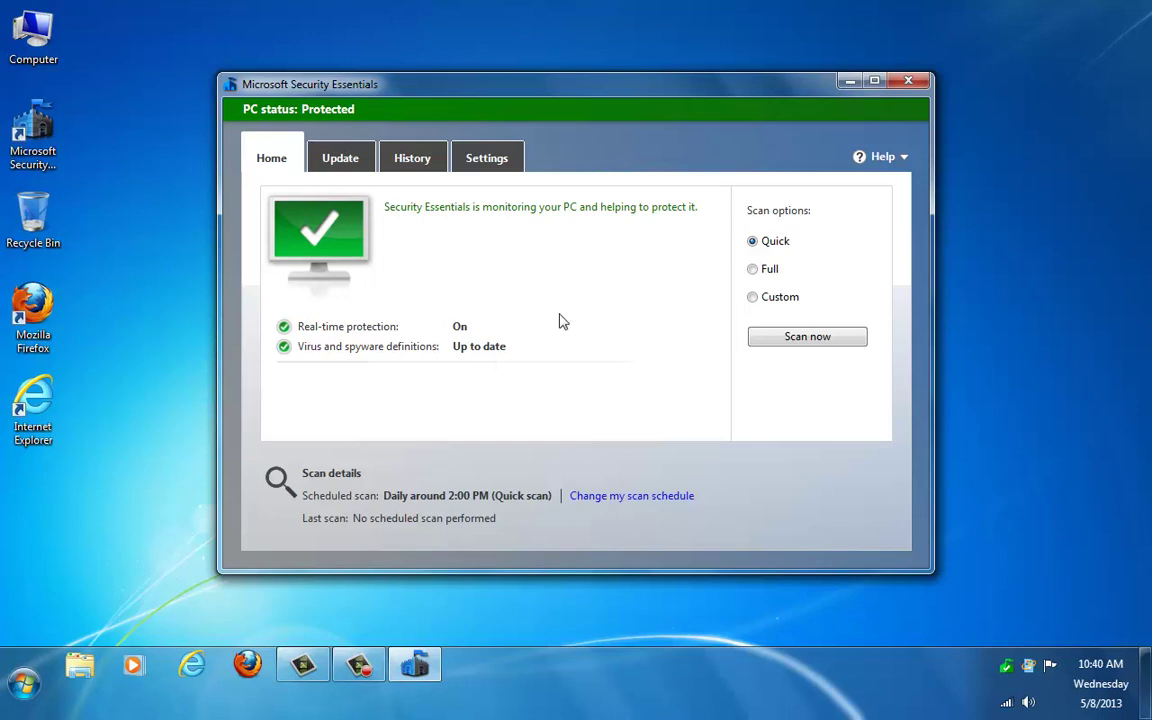
Step: Review the definition update details and the history of quarantined, allowed and all detected items
{"action": "left_click", "coordinate": [328, 162]}
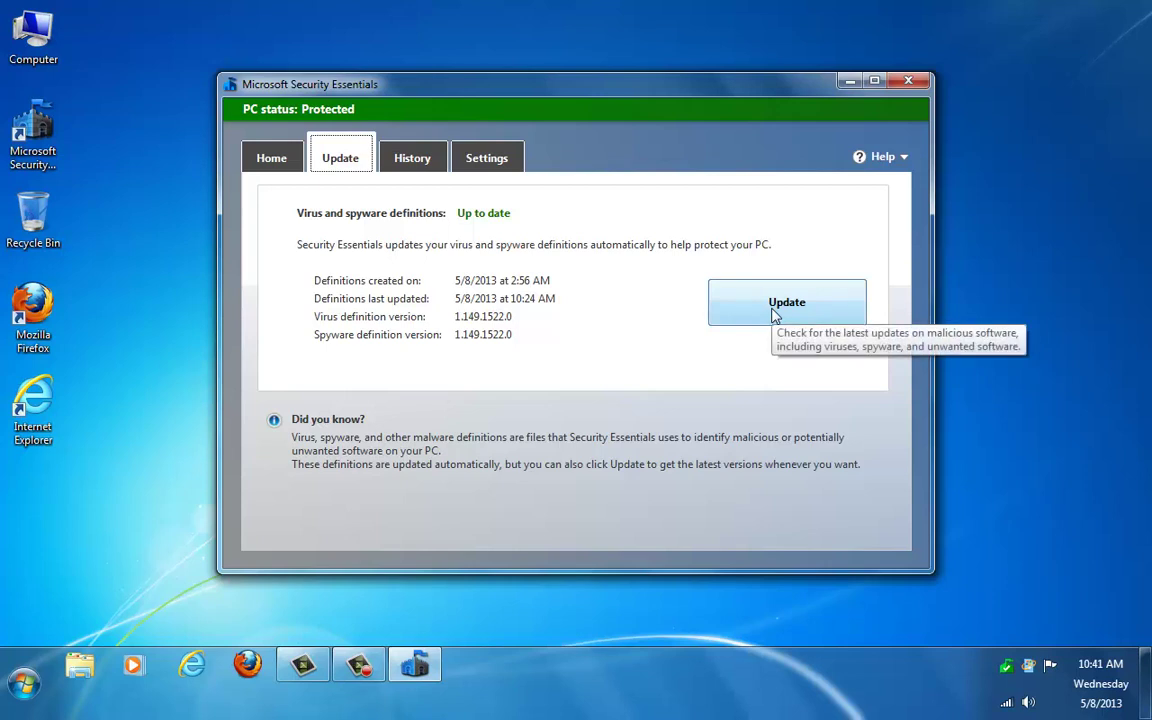
{"action": "left_click", "coordinate": [414, 163]}
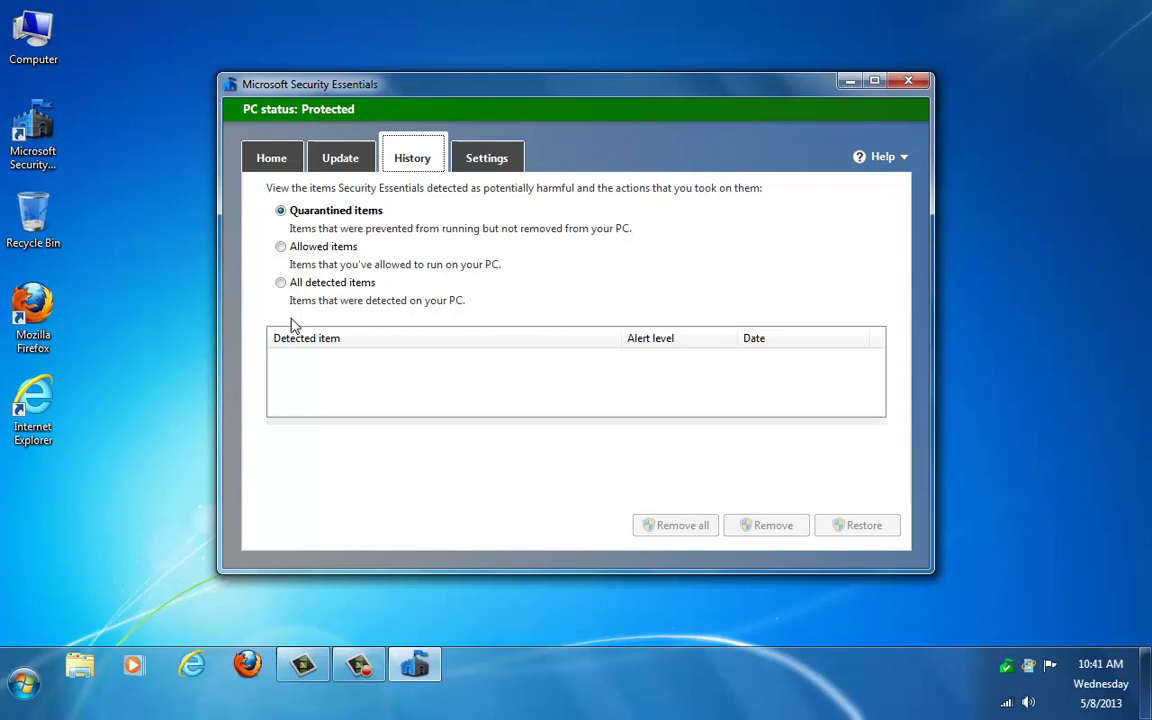
{"action": "left_click", "coordinate": [282, 248]}
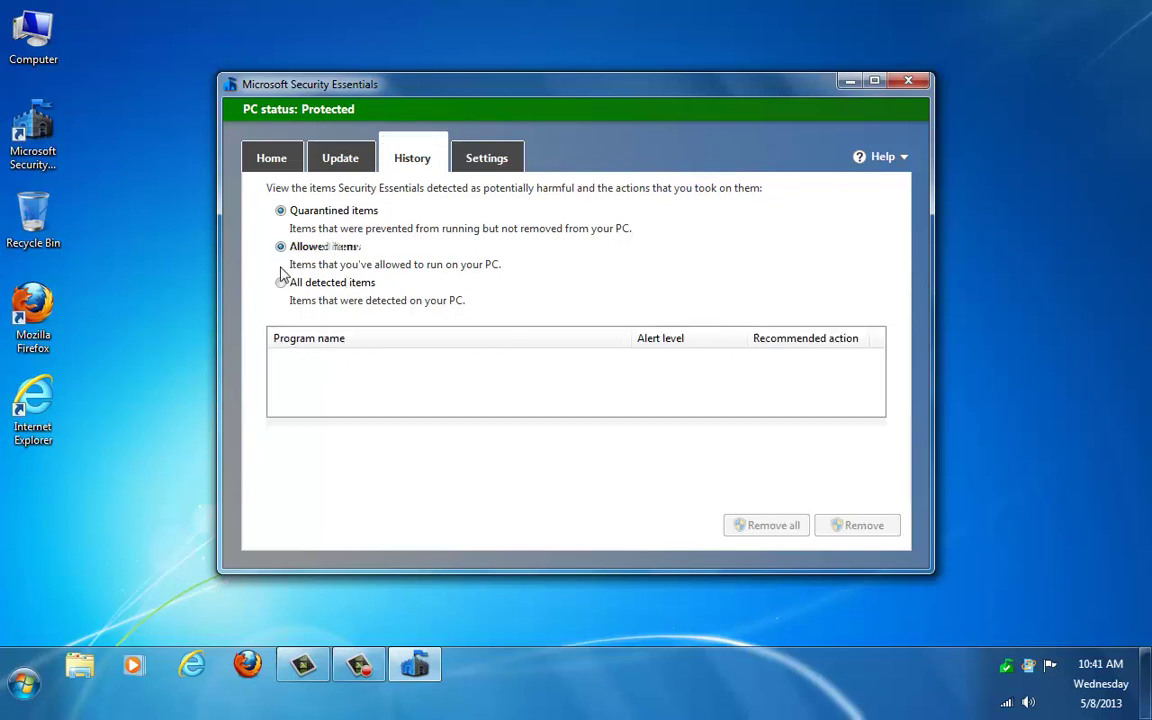
{"action": "left_click", "coordinate": [281, 283]}
{"action": "left_click", "coordinate": [281, 211]}
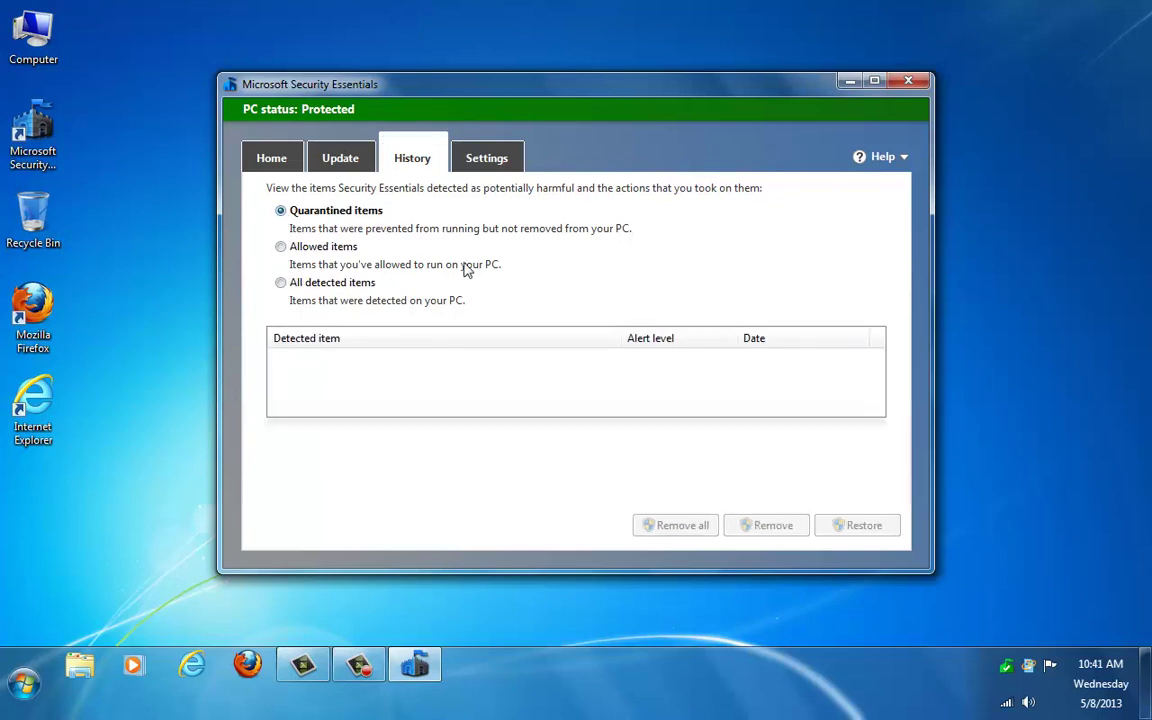
Step: Review the scheduled scan settings and the default actions available for severe and high alert levels
{"action": "left_click", "coordinate": [489, 163]}
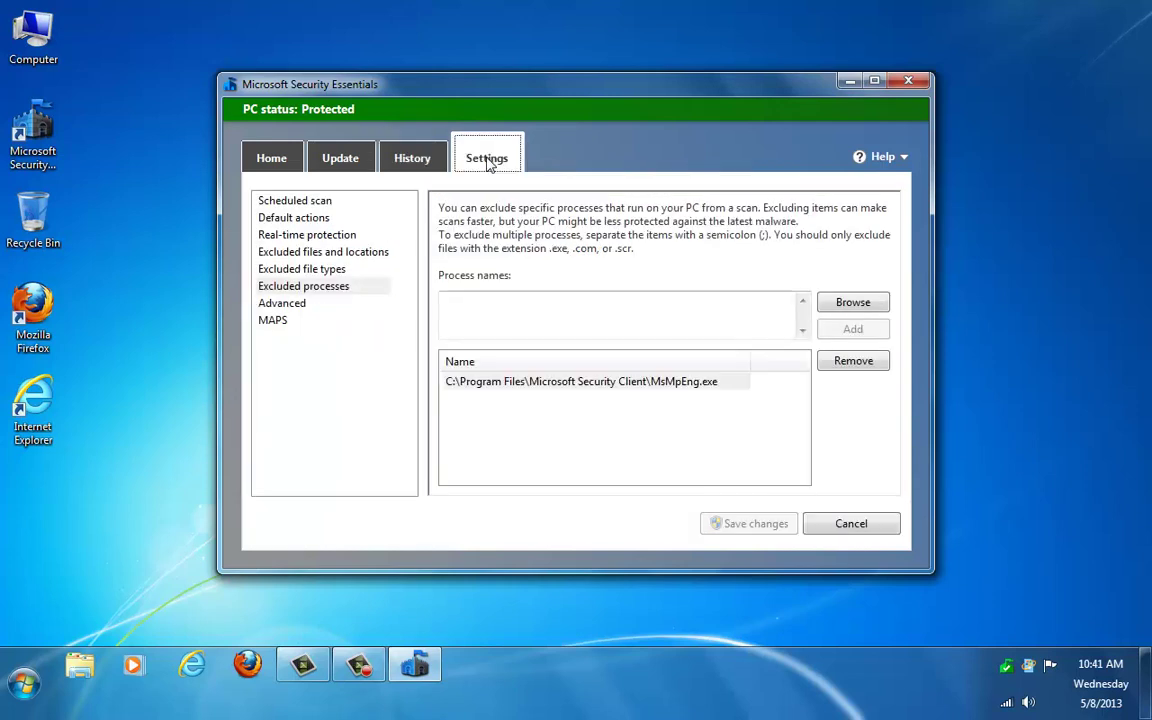
{"action": "left_click", "coordinate": [296, 203]}
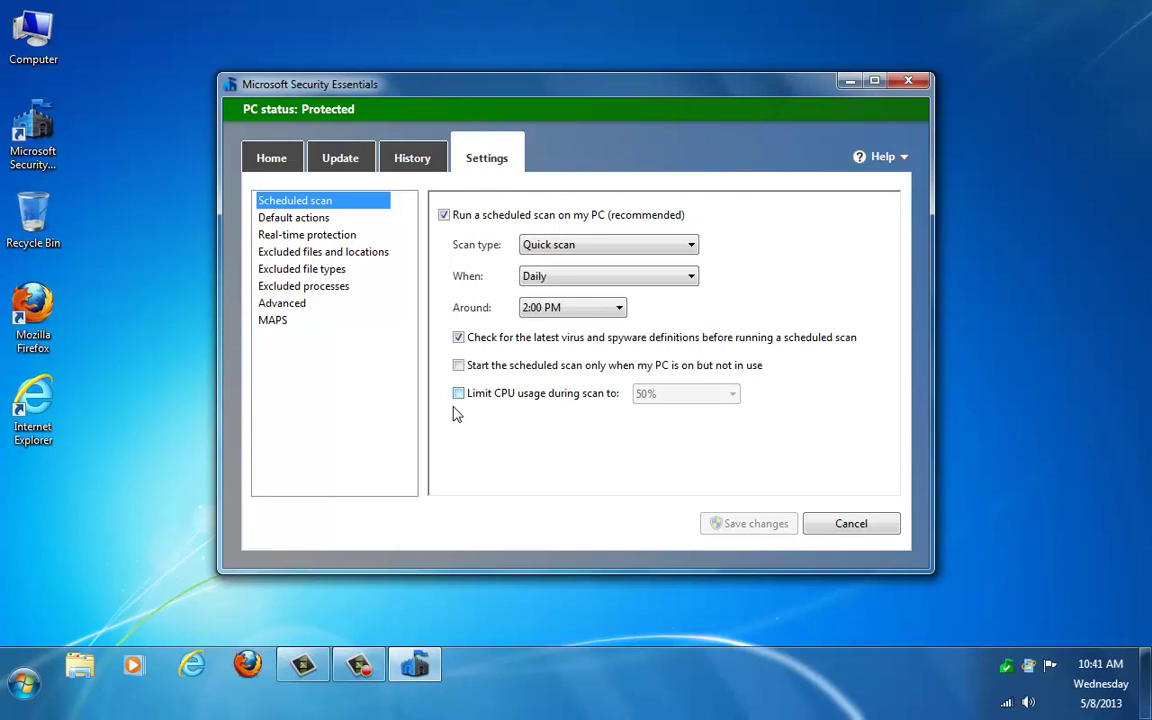
{"action": "left_click", "coordinate": [296, 220]}
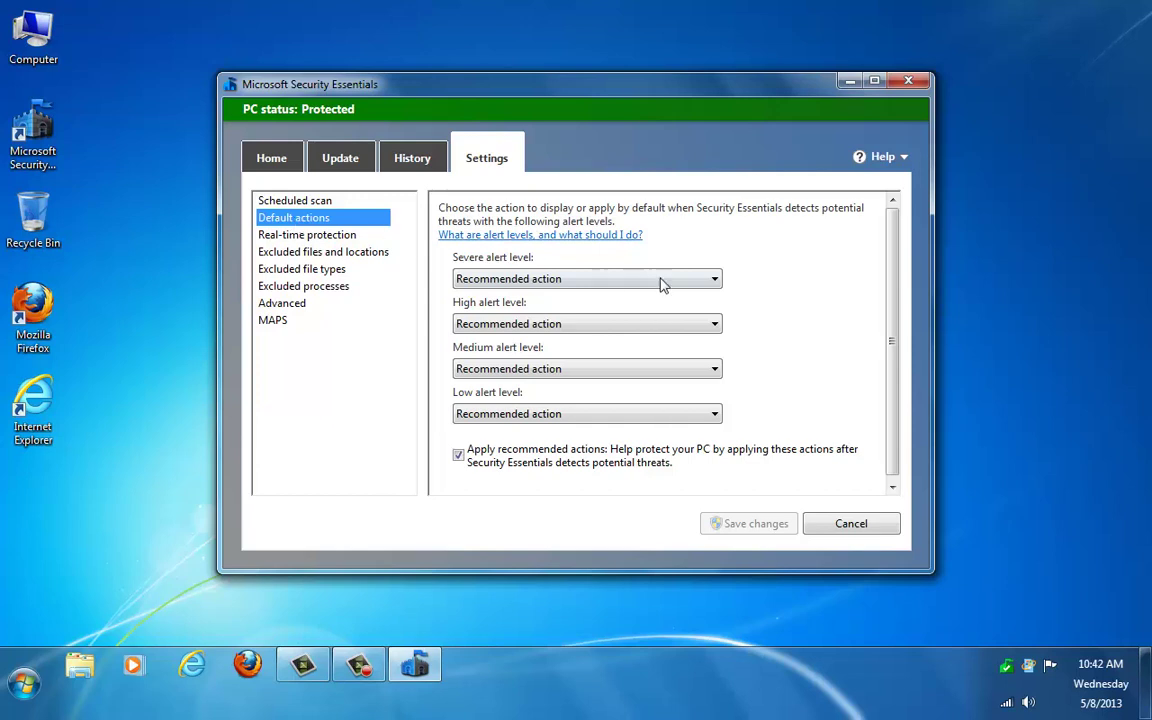
{"action": "left_click", "coordinate": [716, 281]}
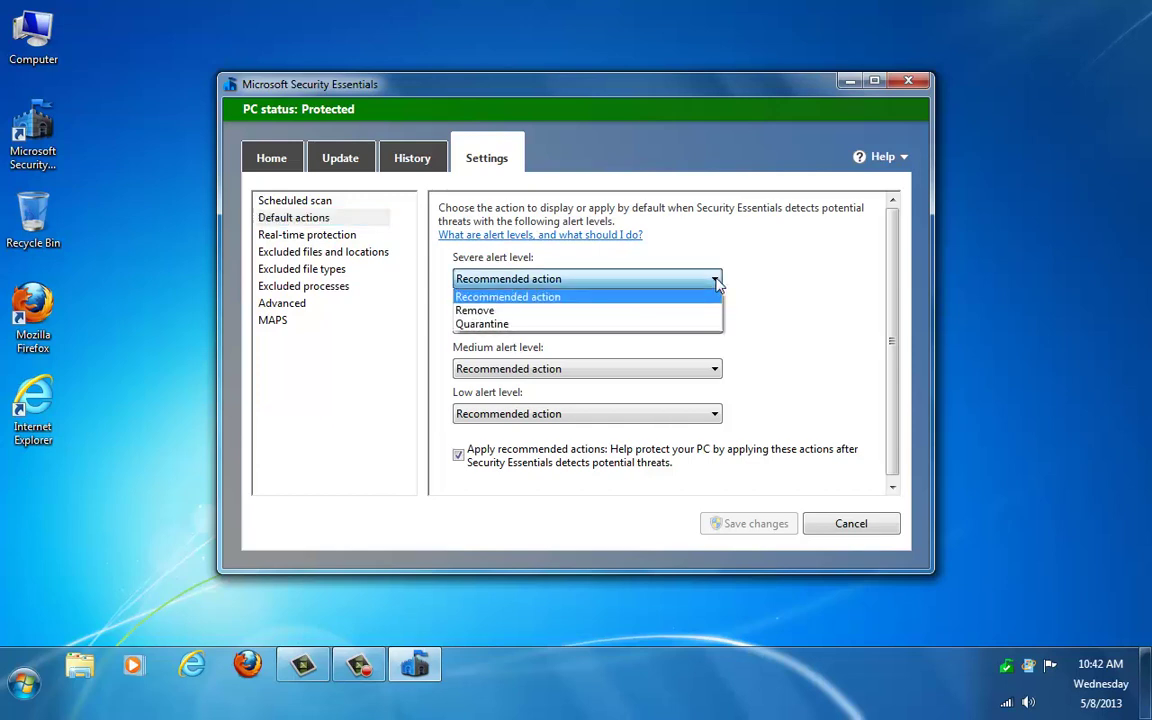
{"action": "left_click", "coordinate": [717, 283]}
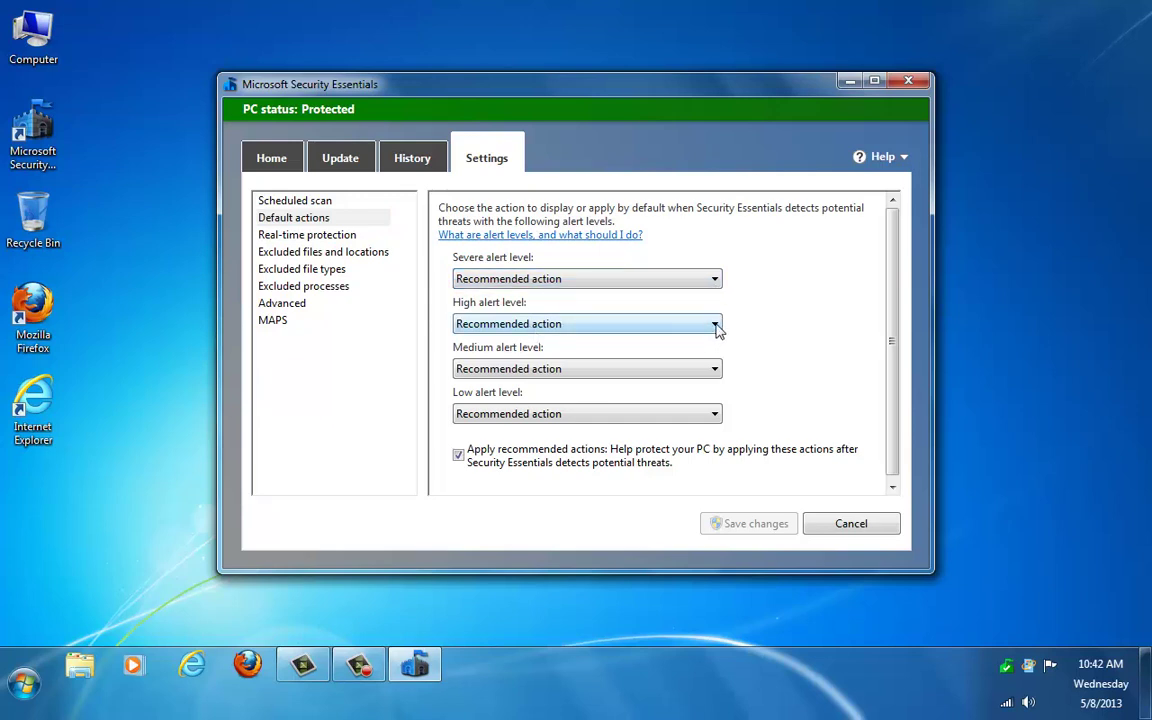
{"action": "left_click", "coordinate": [716, 330]}
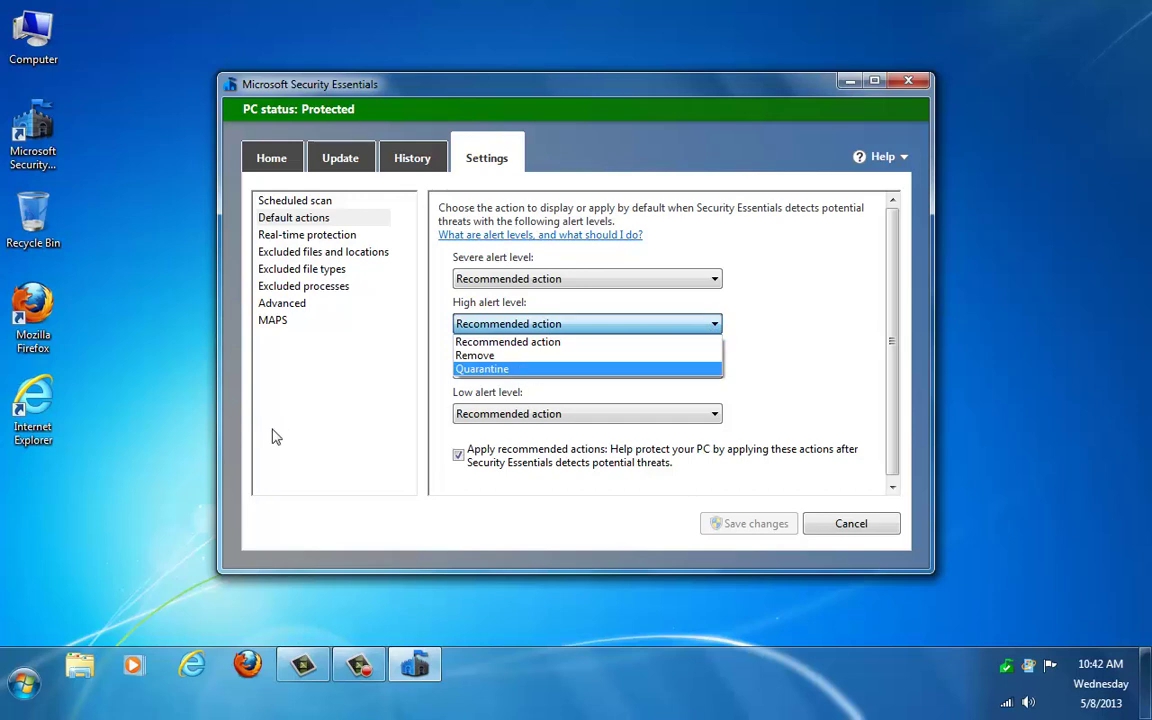
{"action": "left_click", "coordinate": [247, 388]}
Step: Turn off real-time protection, save the change and allow it in User Account Control
{"action": "left_click", "coordinate": [291, 238]}
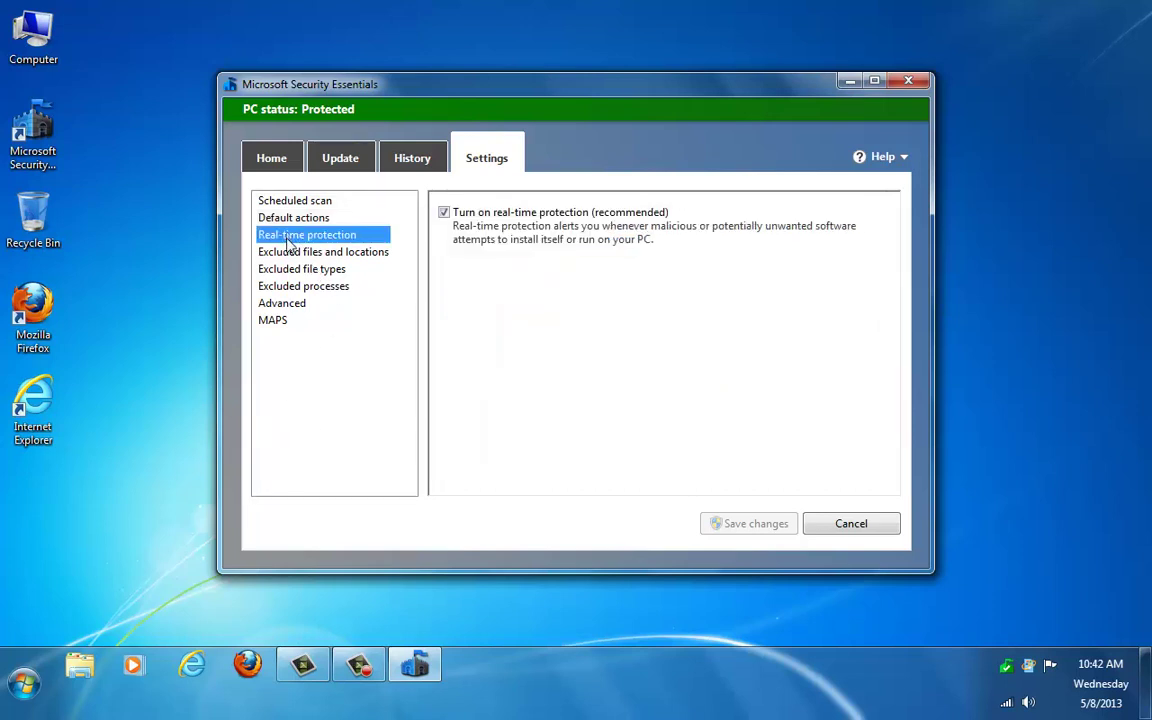
{"action": "left_click", "coordinate": [443, 212]}
{"action": "left_click", "coordinate": [740, 526]}
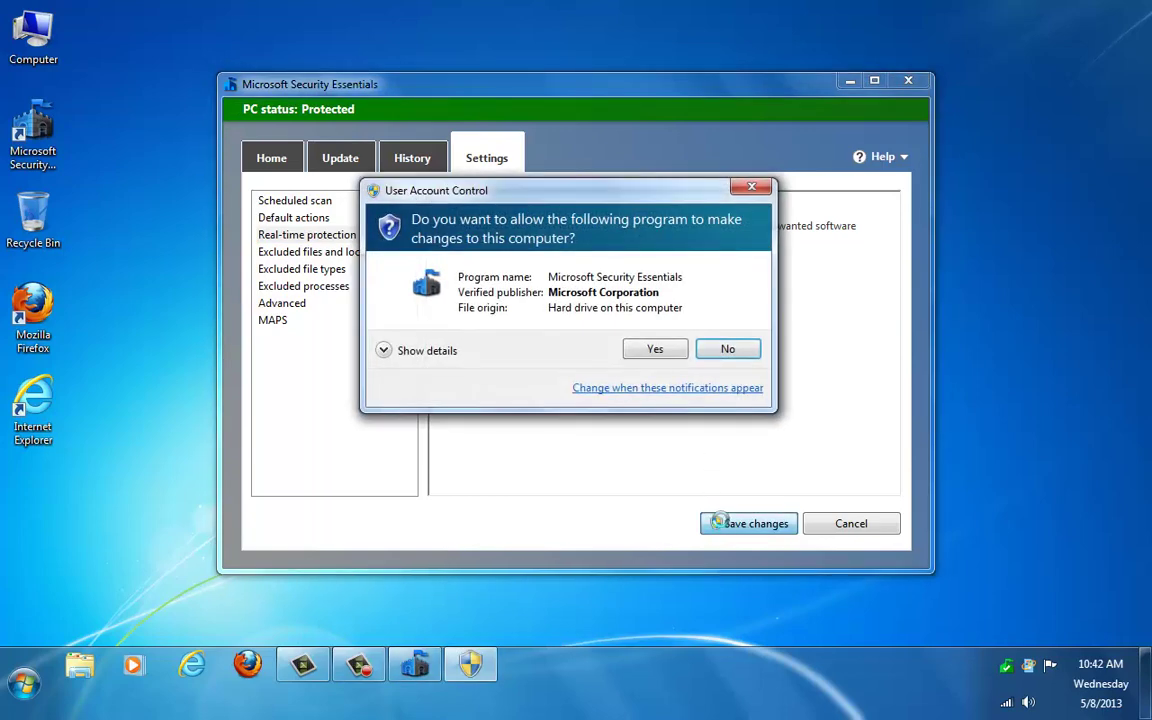
{"action": "left_click", "coordinate": [652, 352]}
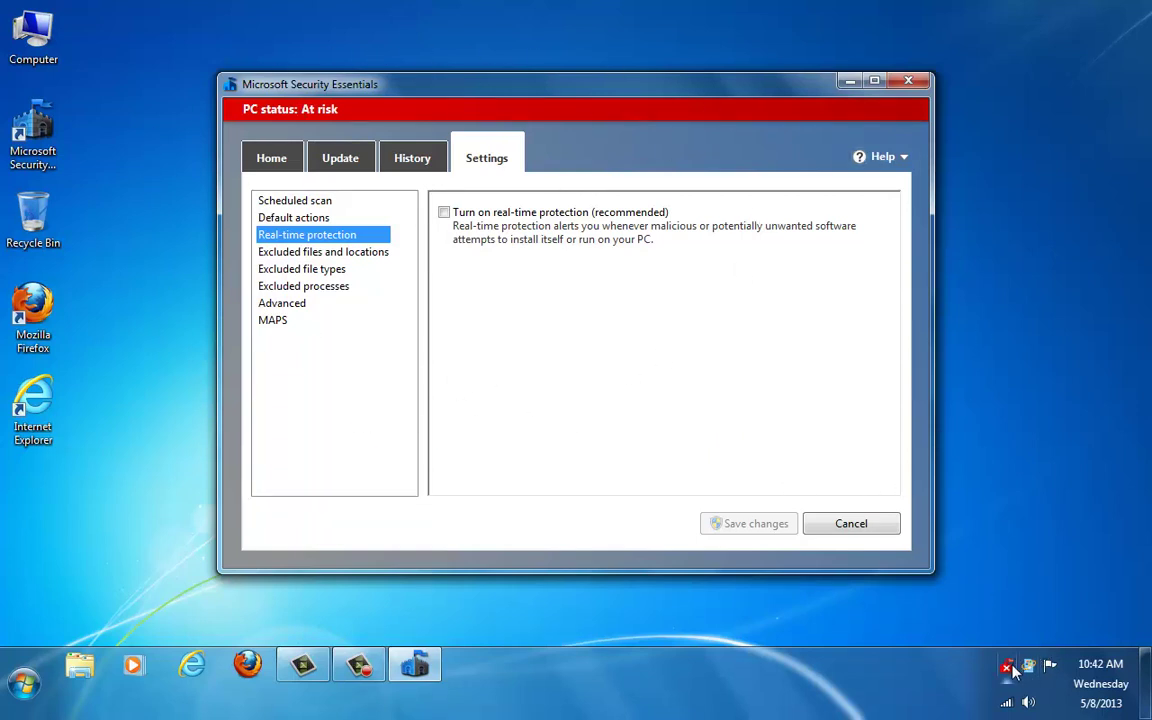
{"action": "mouse_move", "coordinate": [1008, 672]}
Step: Turn on real-time protection, save the change and allow it in User Account Control
{"action": "left_click", "coordinate": [443, 215]}
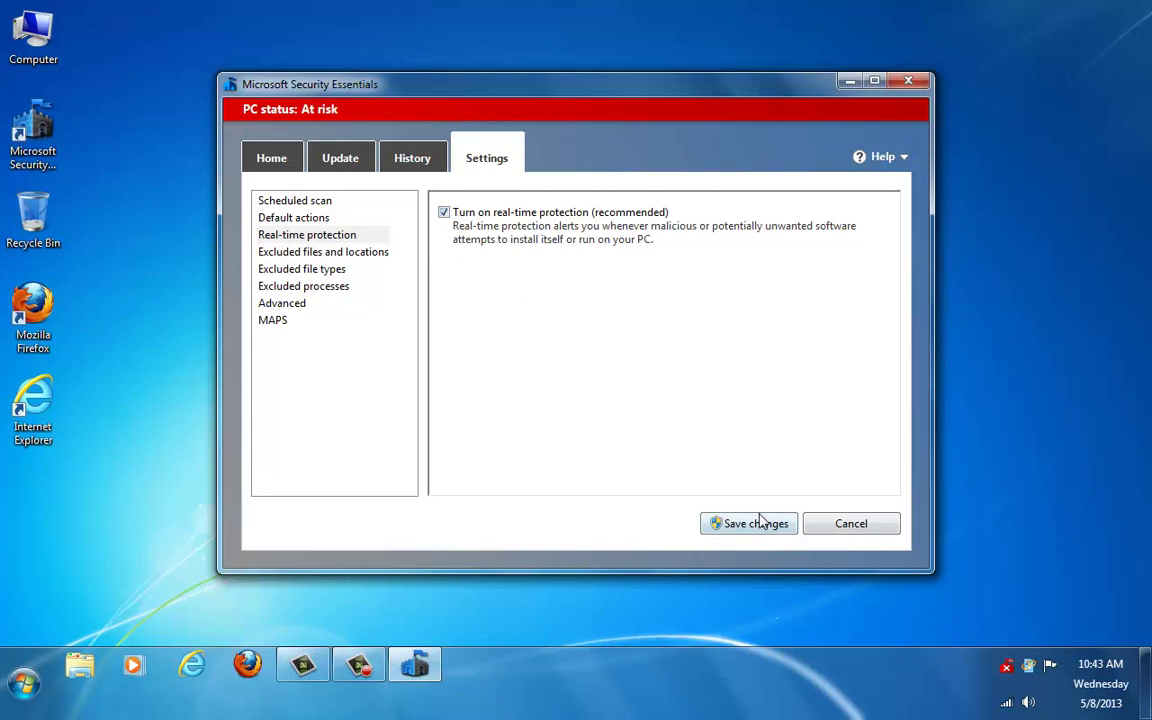
{"action": "left_click", "coordinate": [735, 524]}
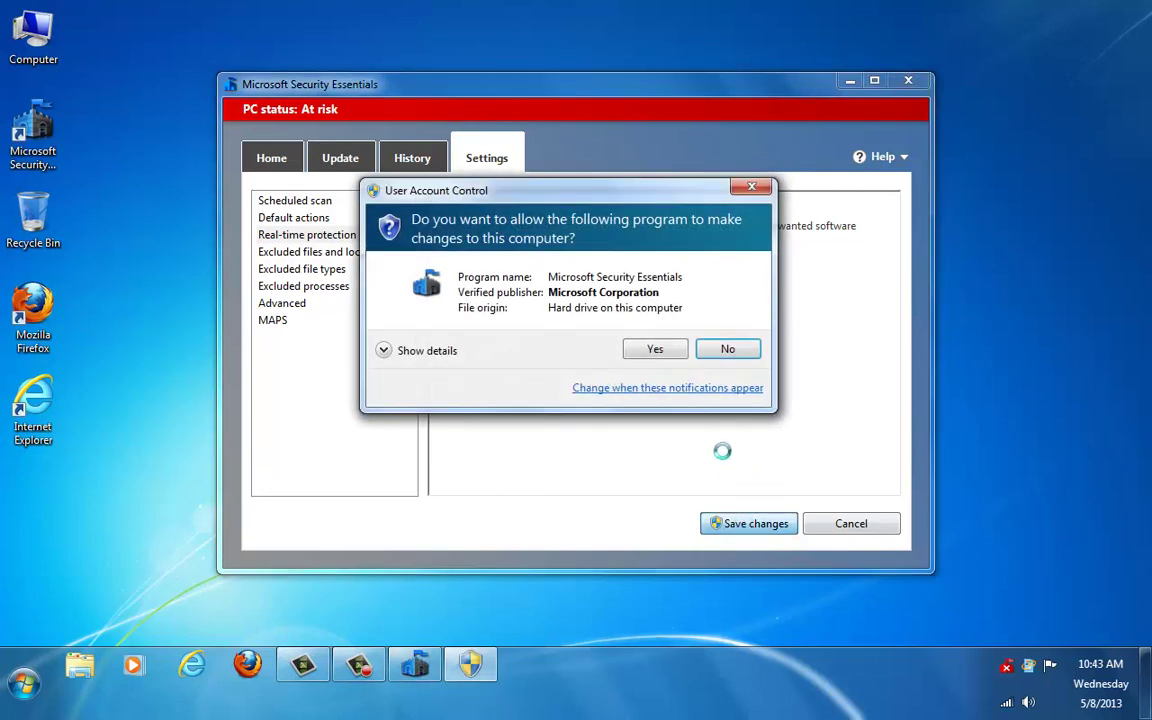
{"action": "left_click", "coordinate": [650, 350]}
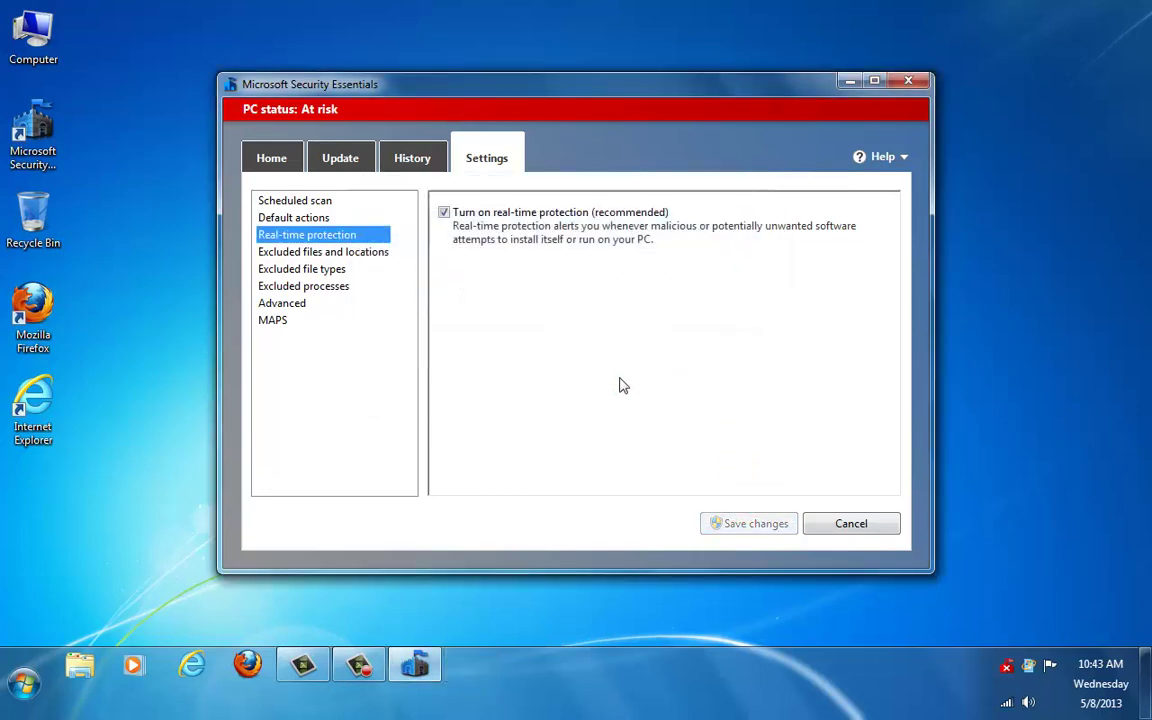
Step: Exclude the C:\Dropbox folder from scans, save the change and allow it in User Account Control
{"action": "left_click", "coordinate": [289, 257]}
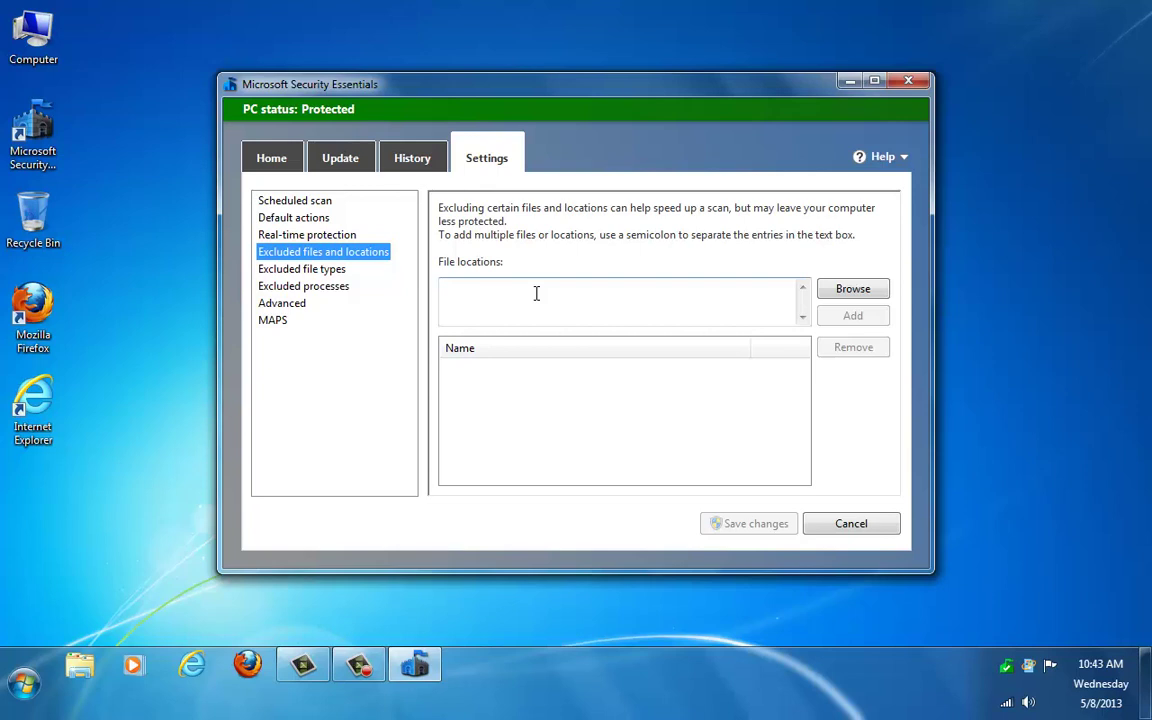
{"action": "left_click", "coordinate": [848, 290]}
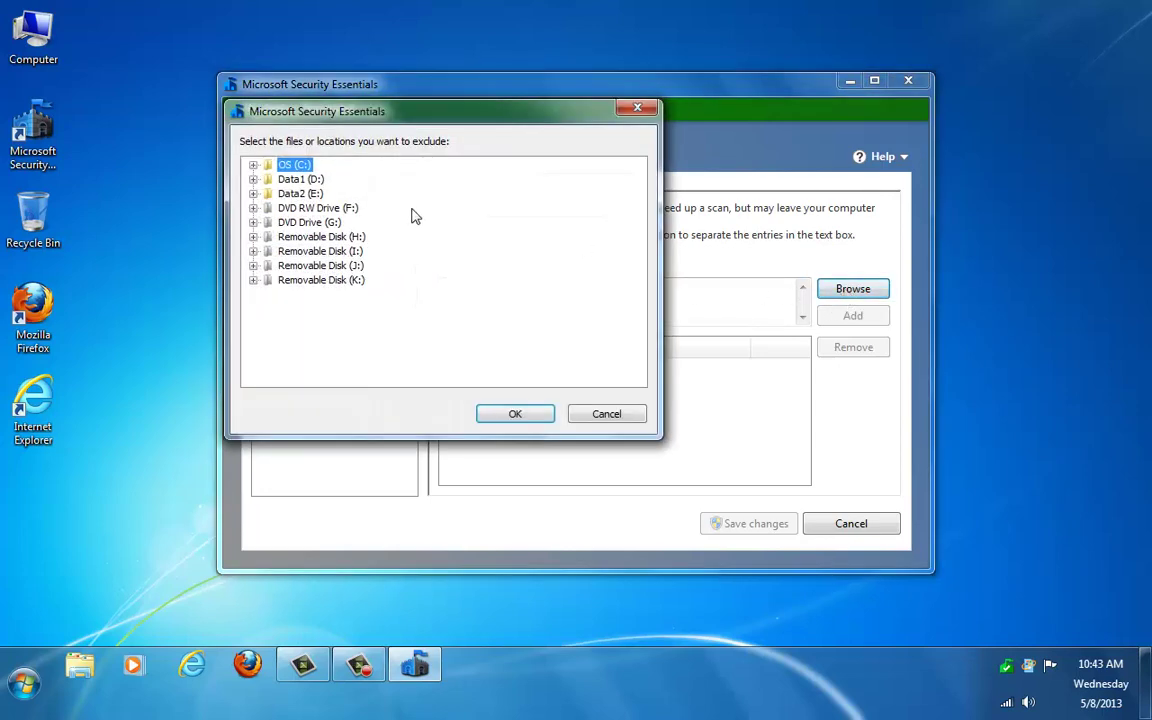
{"action": "left_click", "coordinate": [253, 165]}
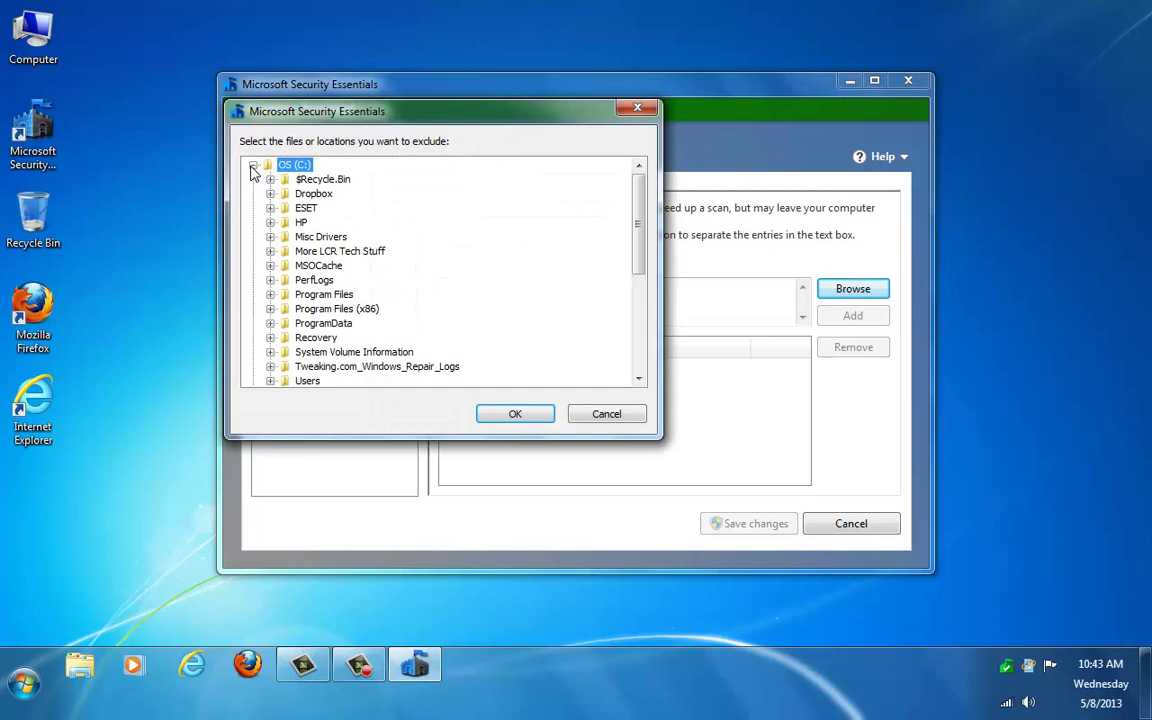
{"action": "left_click", "coordinate": [314, 194]}
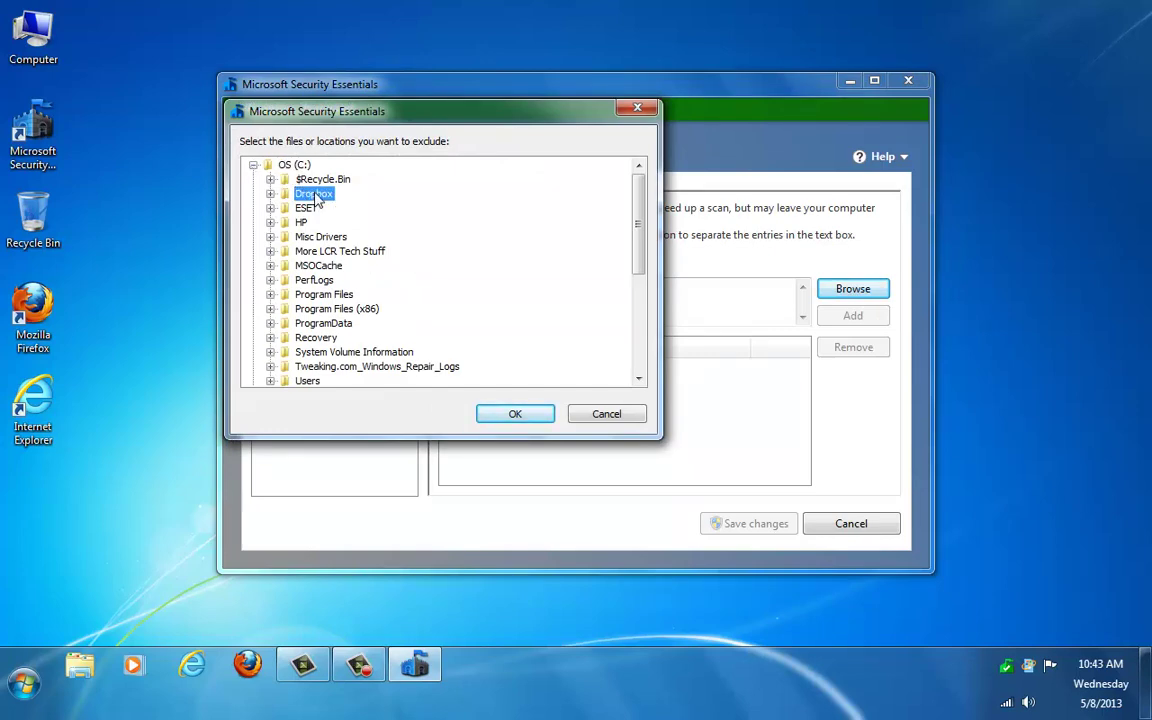
{"action": "left_click", "coordinate": [505, 420]}
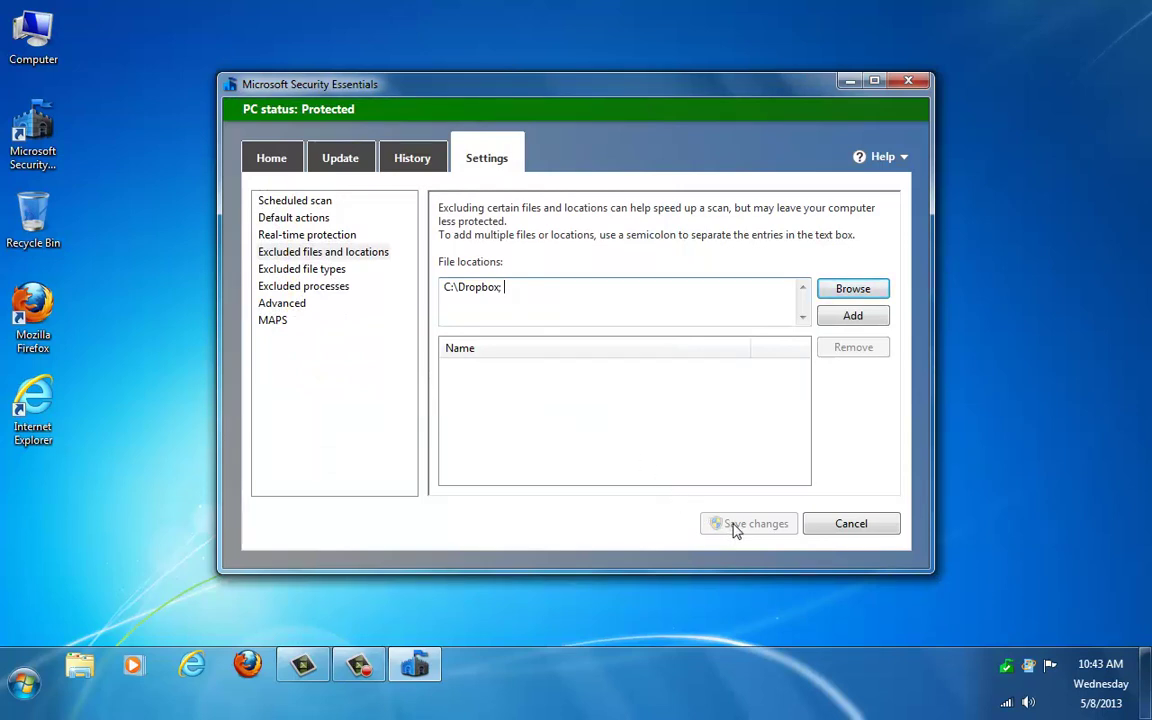
{"action": "left_click", "coordinate": [853, 316]}
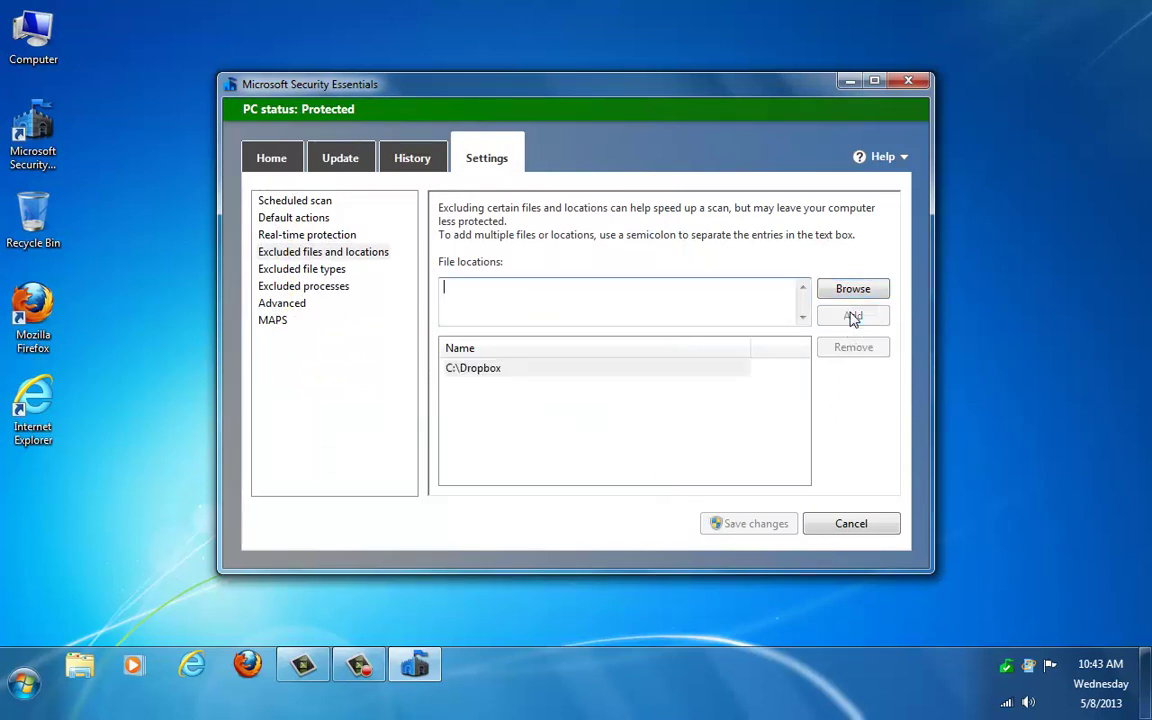
{"action": "left_click", "coordinate": [738, 522]}
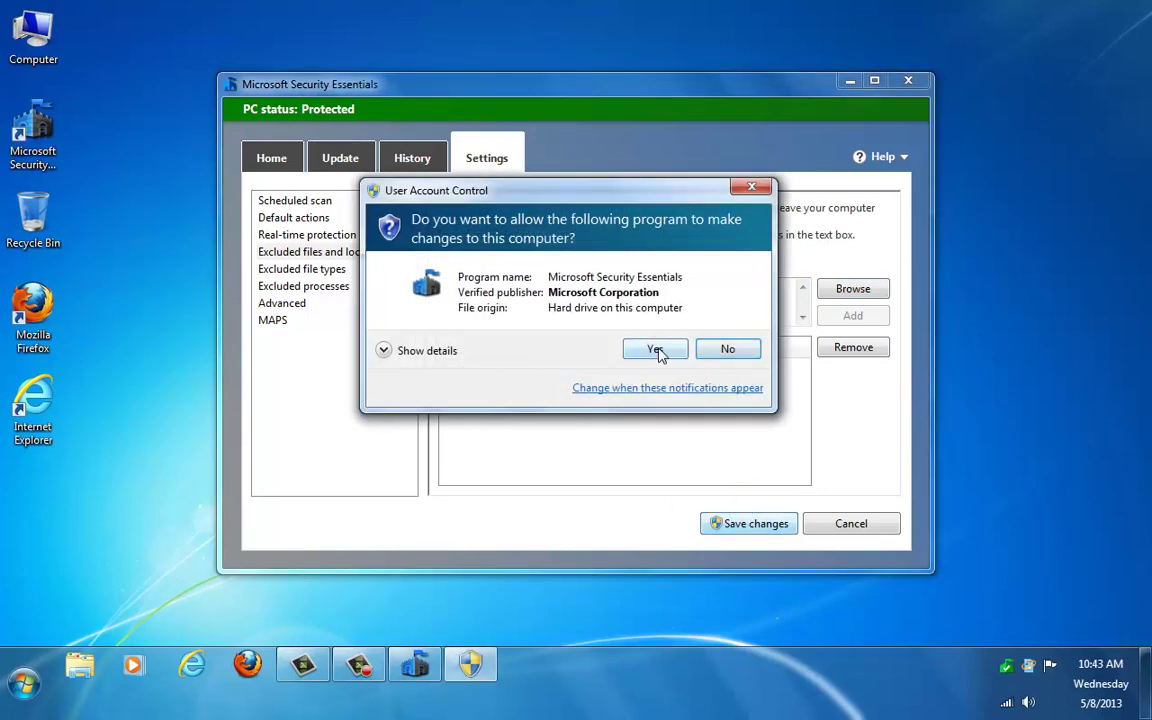
{"action": "left_click", "coordinate": [655, 350]}
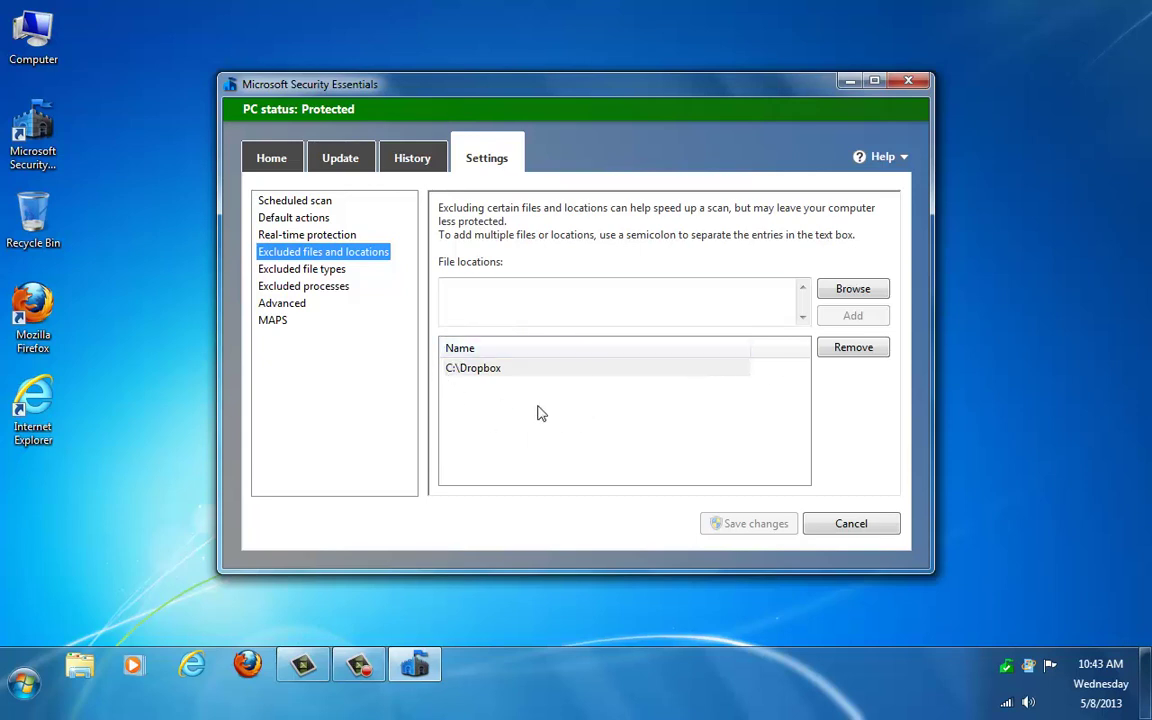
Step: Add the .exe extension to the excluded file types and remove that entry again without saving
{"action": "left_click", "coordinate": [285, 272]}
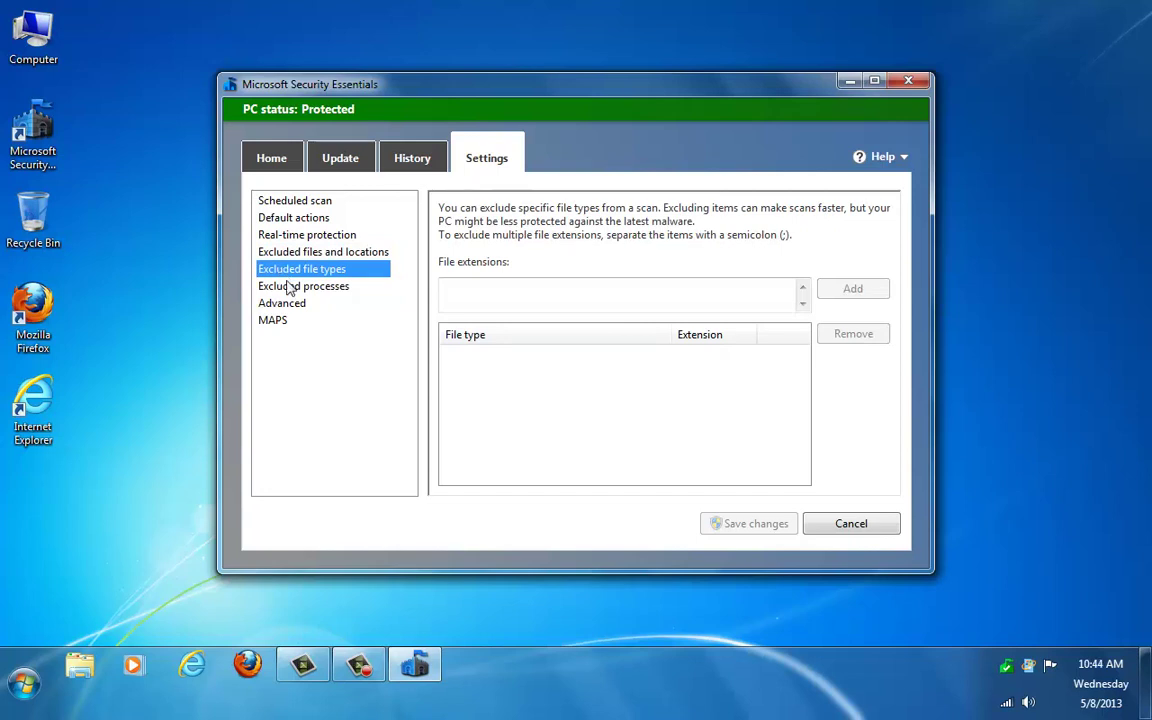
{"action": "left_click", "coordinate": [535, 290]}
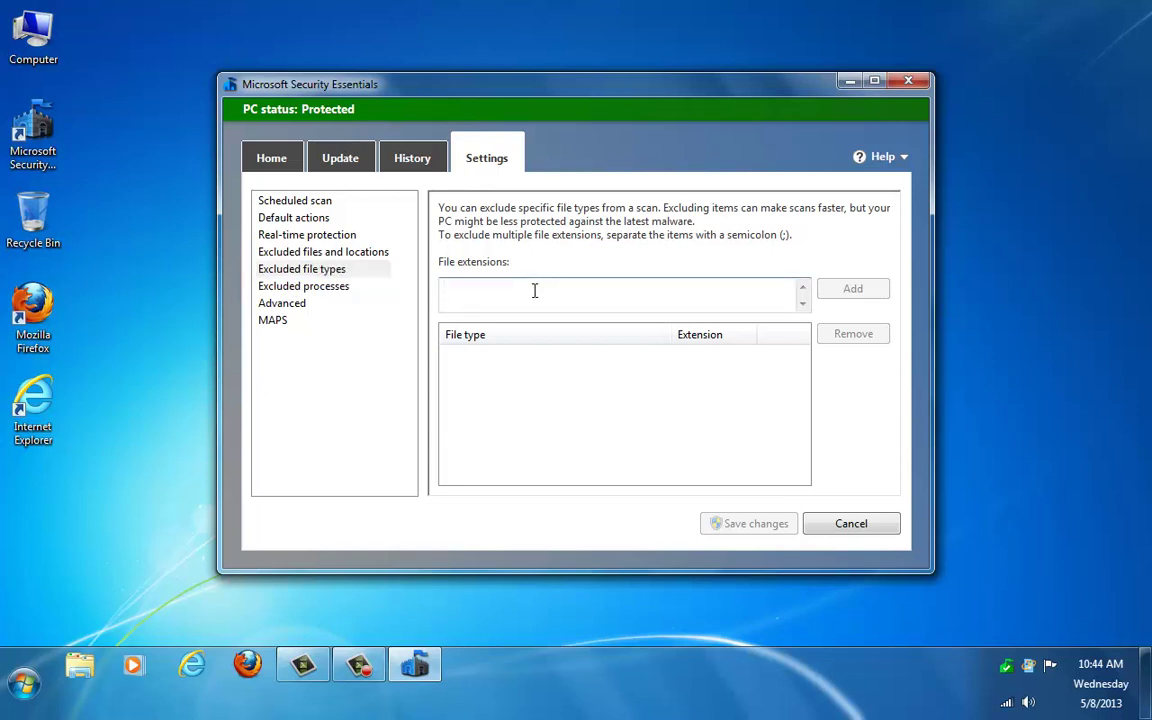
{"action": "type", "text": ".exe"}
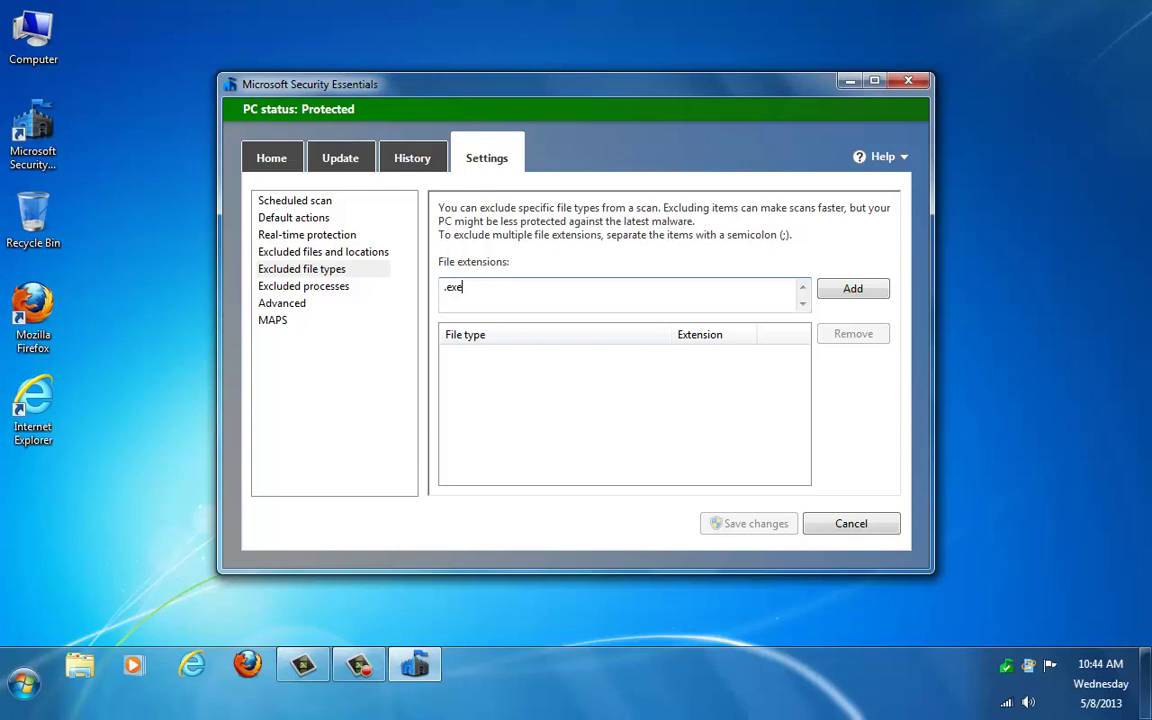
{"action": "left_click", "coordinate": [851, 289]}
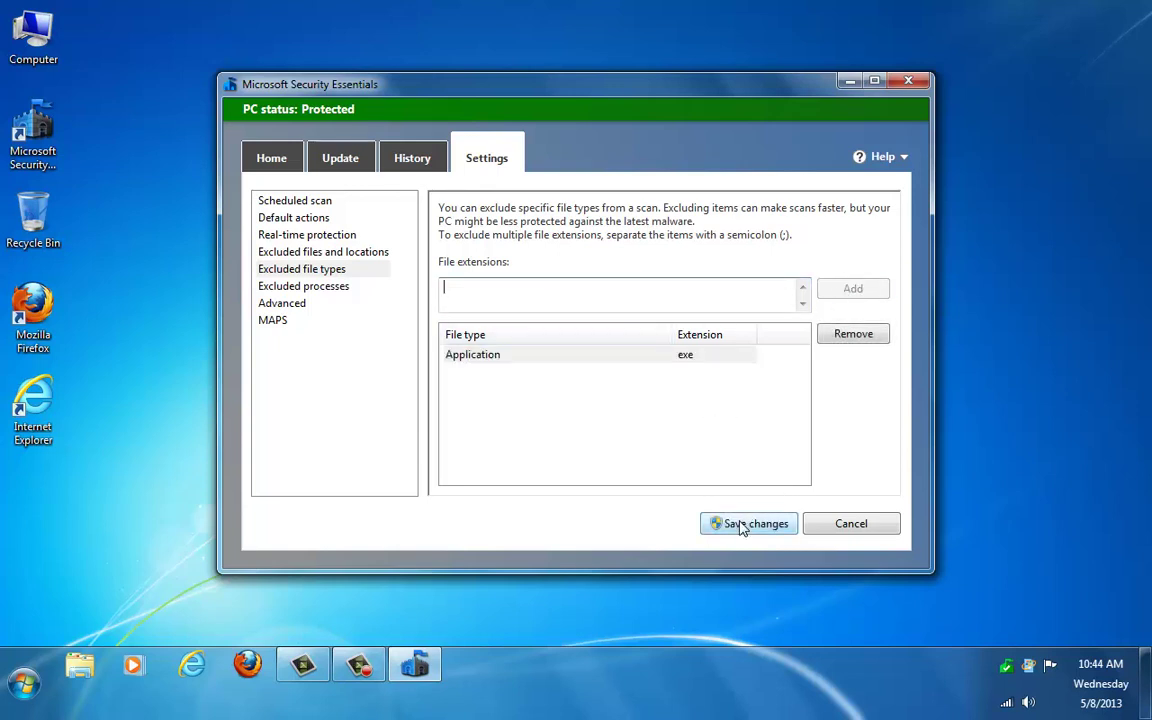
{"action": "left_click", "coordinate": [853, 336]}
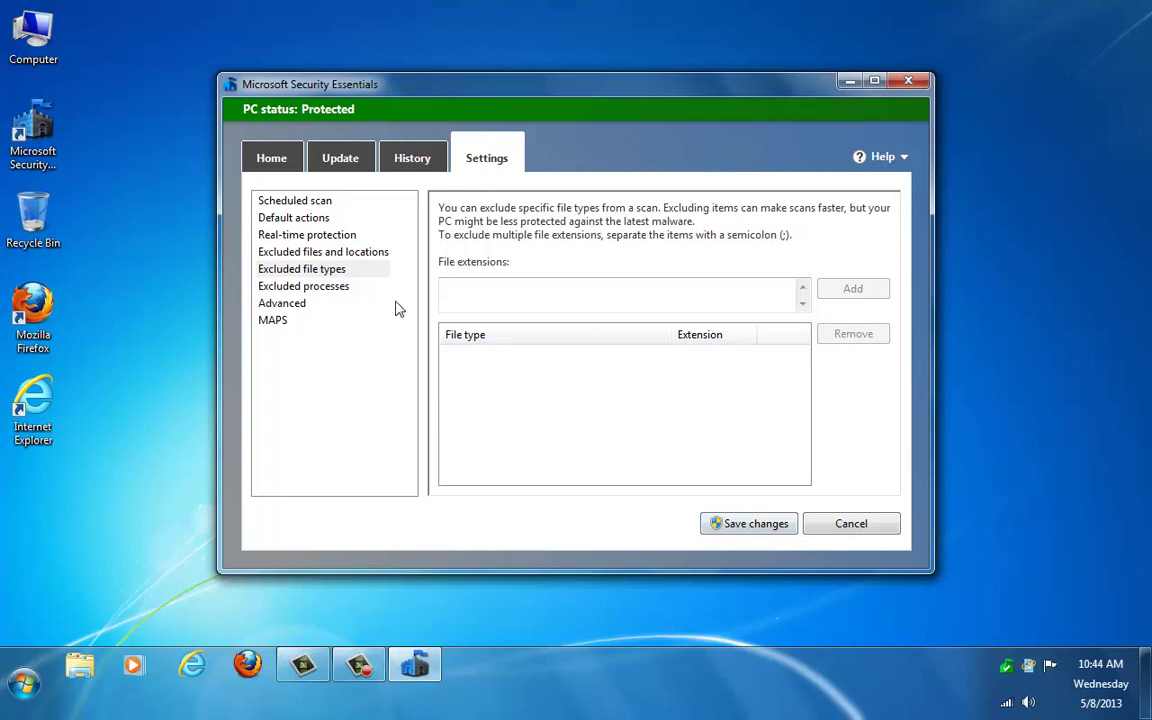
Step: Locate MsMpEng.exe under C:\Program Files\Microsoft Security Client while browsing for processes to exclude, and cancel without adding it
{"action": "left_click", "coordinate": [318, 289]}
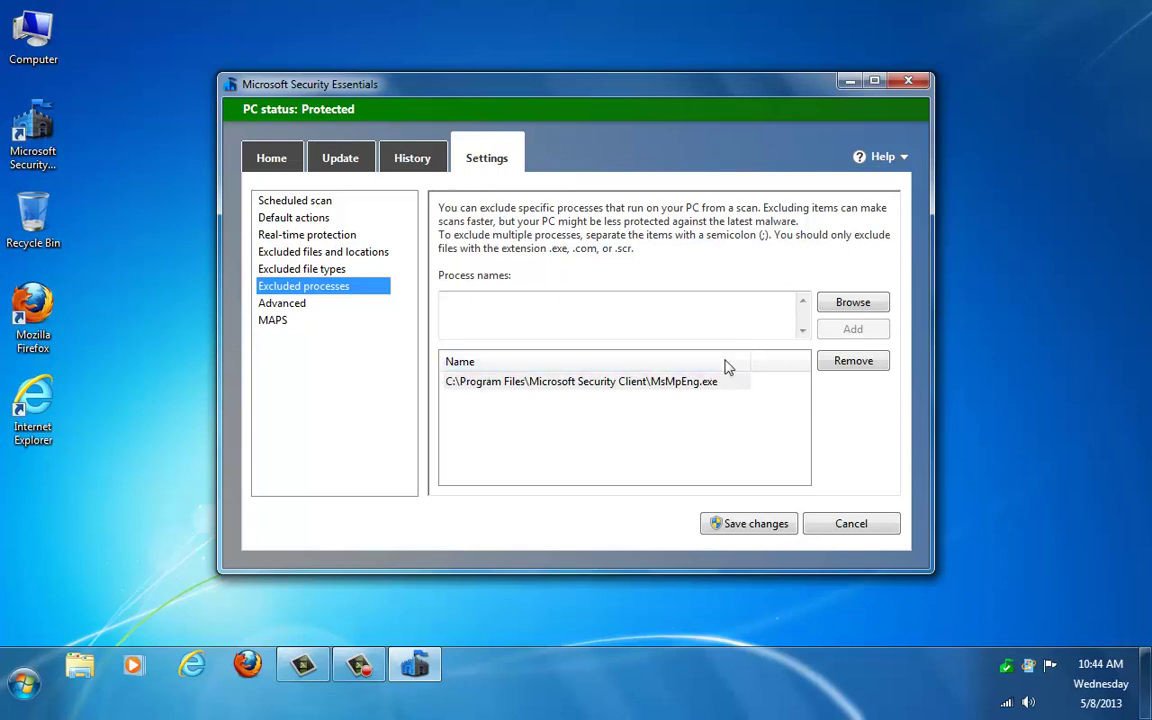
{"action": "left_click", "coordinate": [867, 303]}
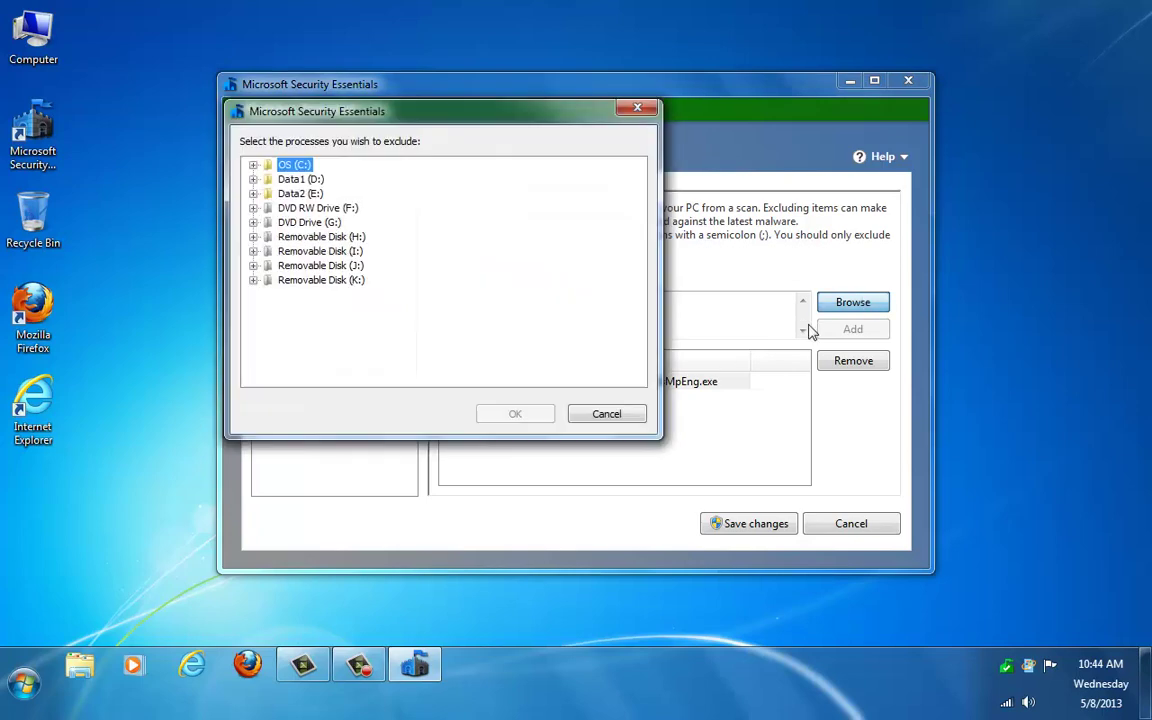
{"action": "left_click", "coordinate": [255, 166]}
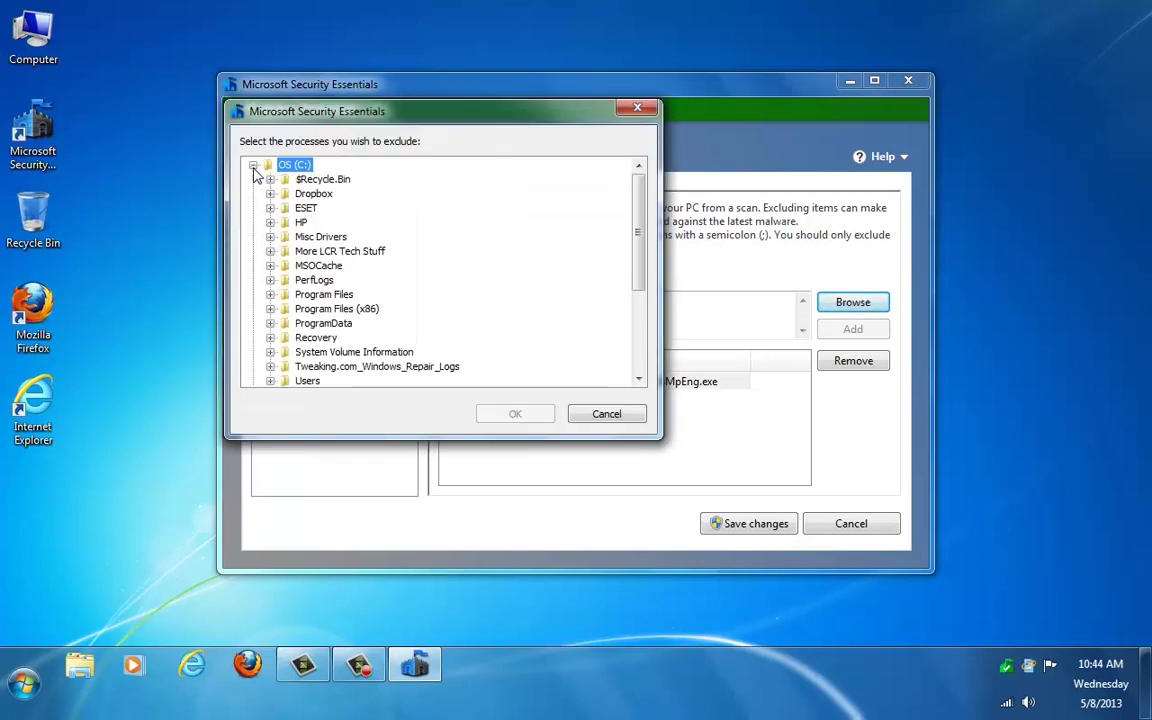
{"action": "left_click", "coordinate": [270, 294]}
{"action": "scroll", "coordinate": [275, 290], "scroll_direction": "down", "scroll_amount": 2}
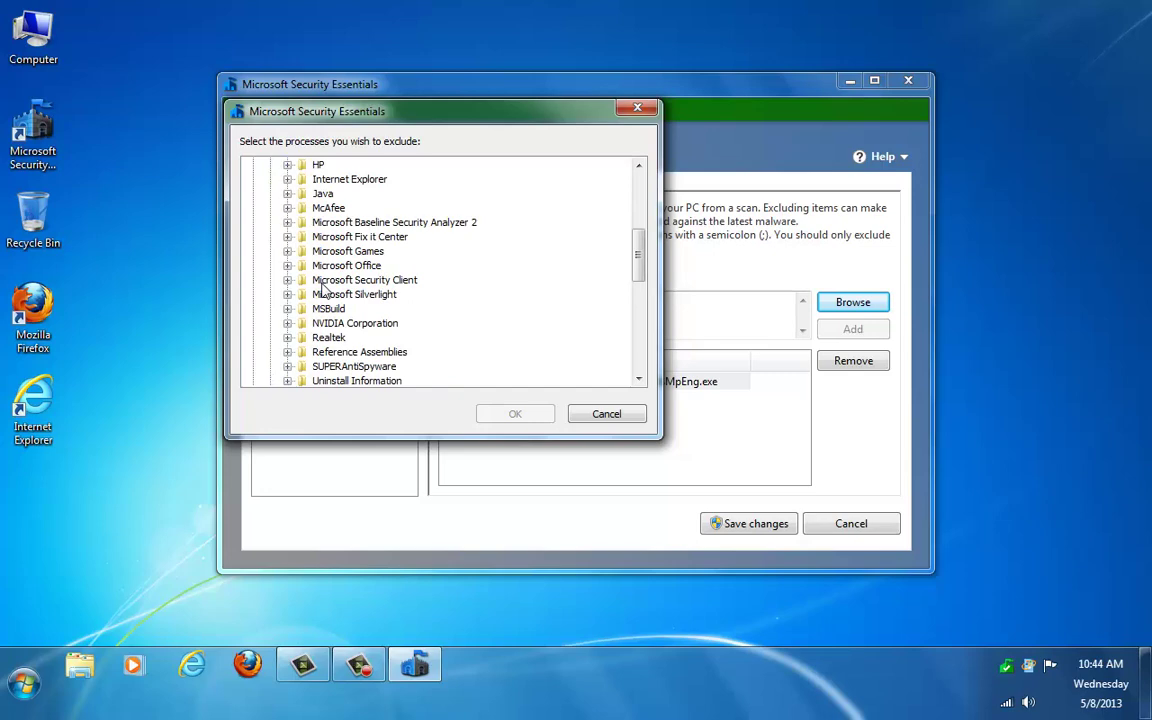
{"action": "left_click", "coordinate": [350, 283]}
{"action": "left_click", "coordinate": [287, 280]}
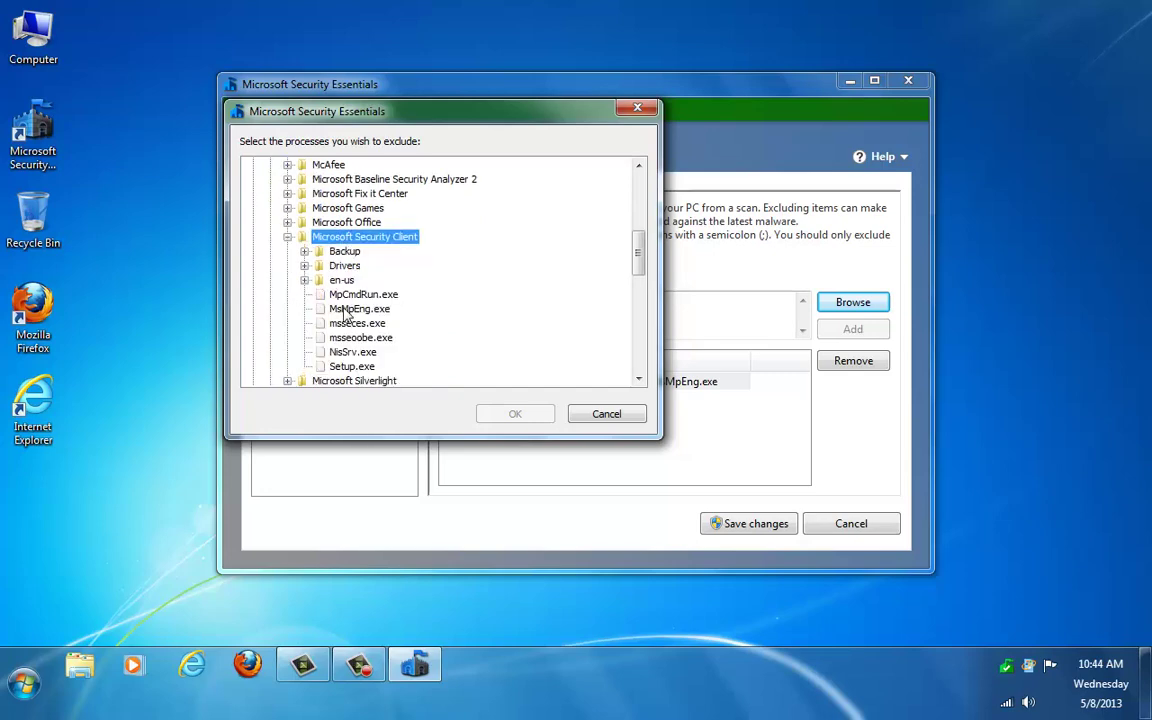
{"action": "left_click", "coordinate": [606, 414]}
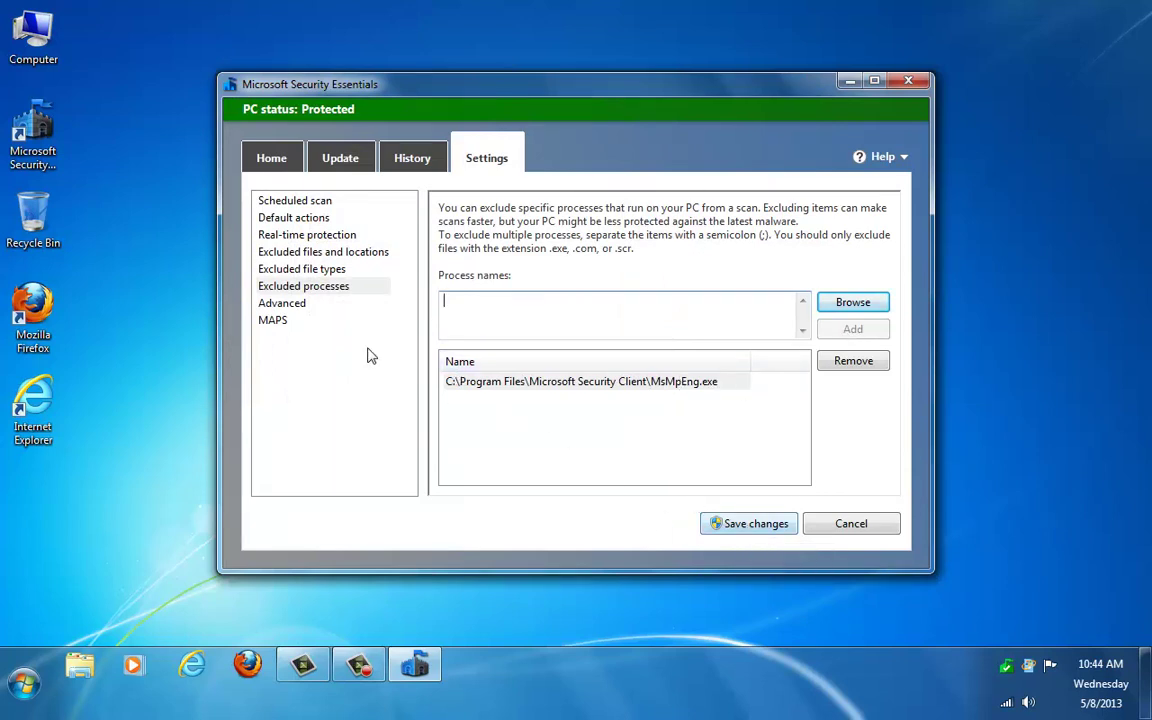
Step: Enable scanning of removable drives and opt out of joining MAPS, saving the changes and allowing them in User Account Control
{"action": "left_click", "coordinate": [282, 303]}
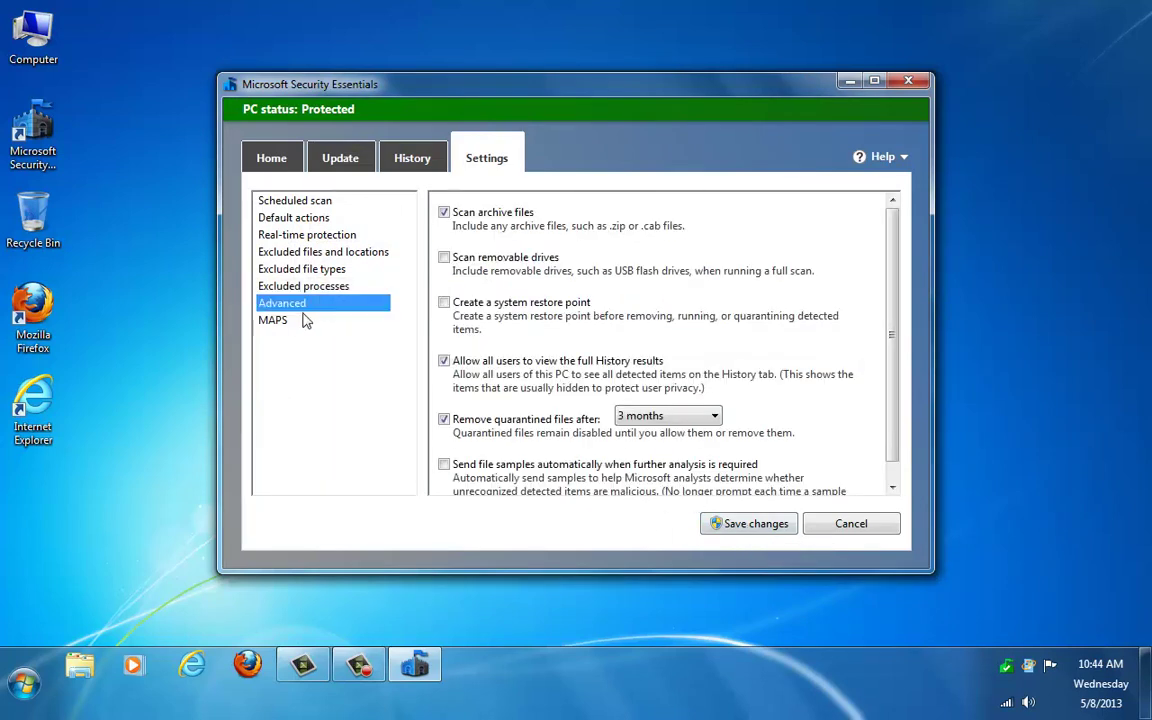
{"action": "left_click", "coordinate": [444, 259]}
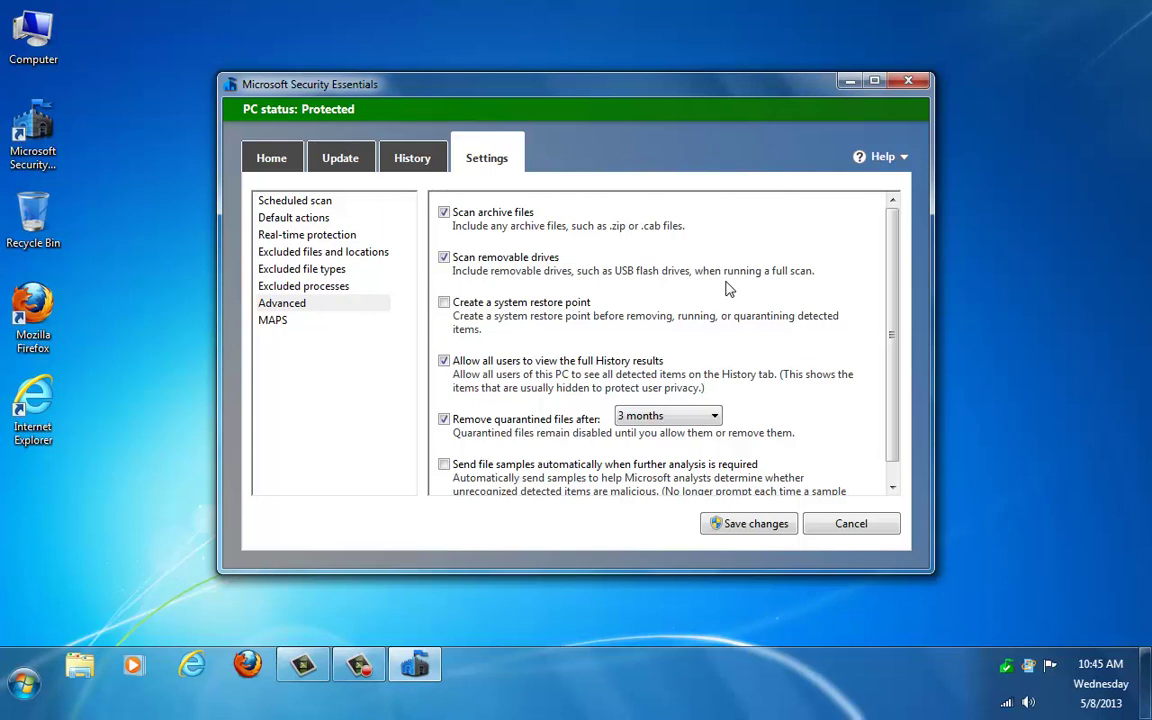
{"action": "left_click", "coordinate": [280, 323]}
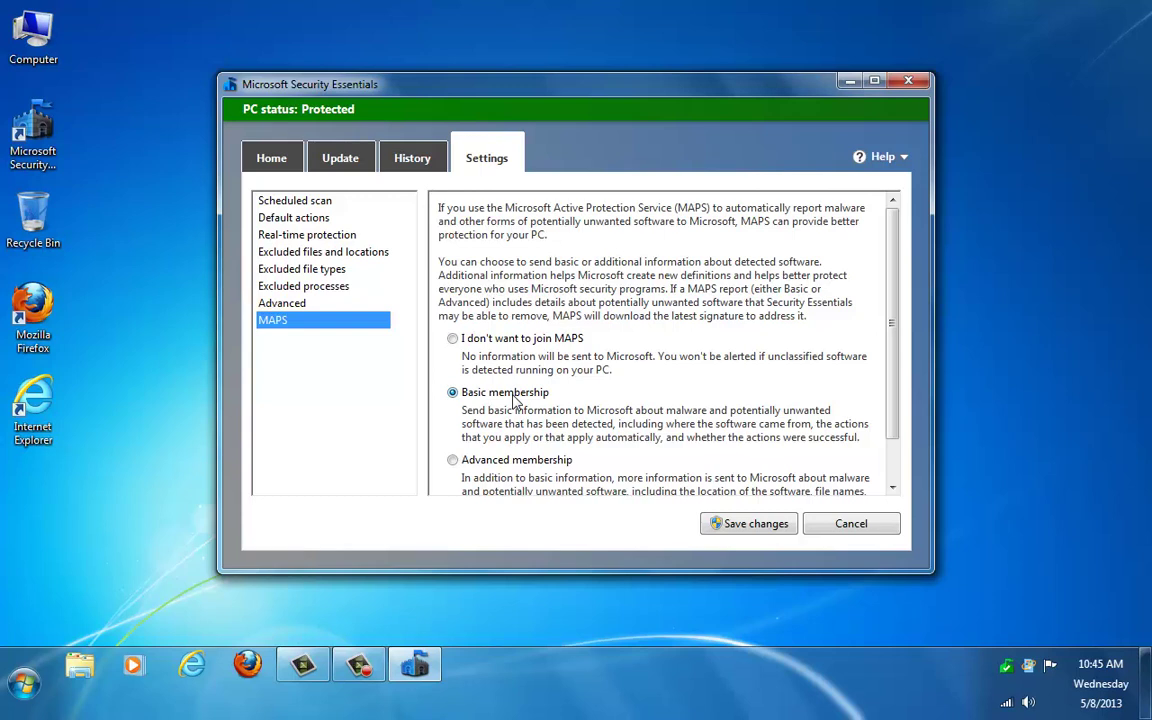
{"action": "left_click", "coordinate": [454, 339]}
{"action": "left_click", "coordinate": [740, 524]}
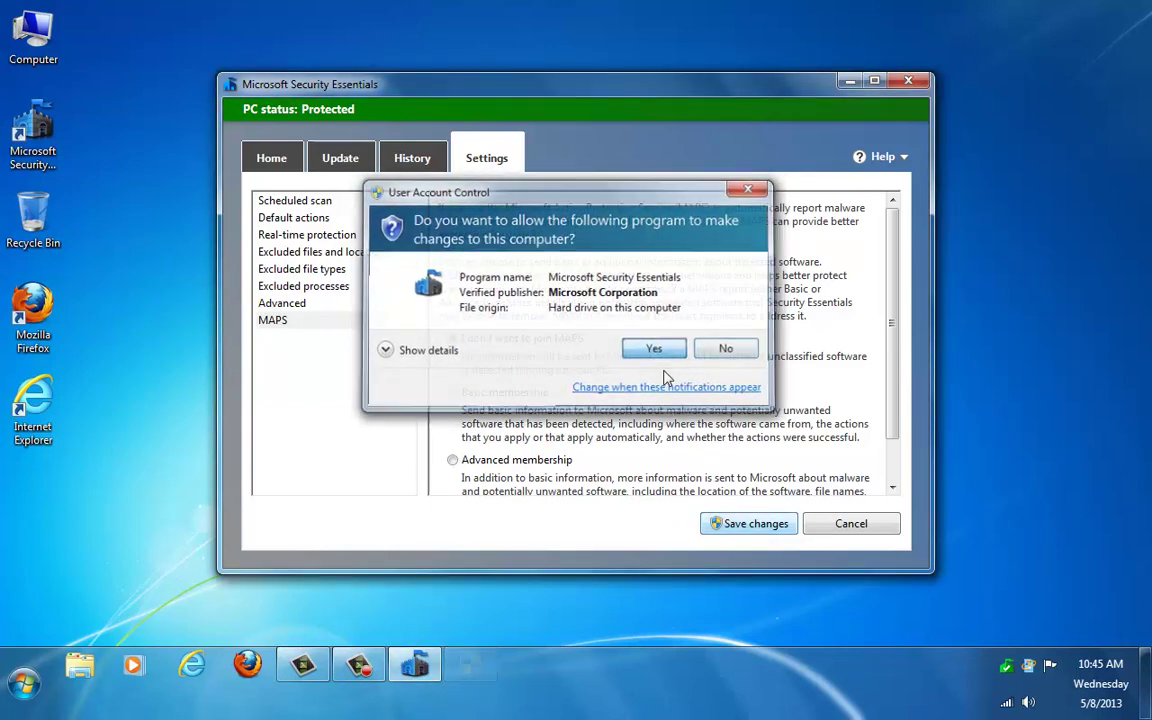
{"action": "left_click", "coordinate": [654, 349]}
Step: Start a quick scan of the PC, cancel it, and set the scan option to Full
{"action": "left_click", "coordinate": [278, 160]}
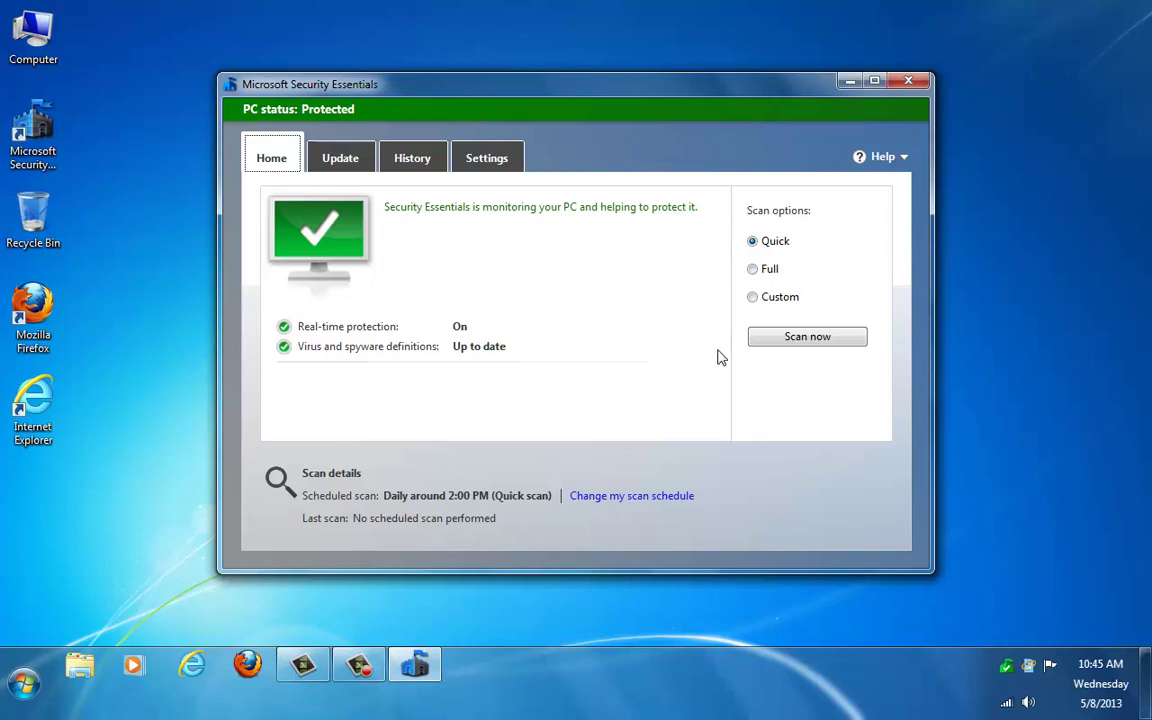
{"action": "left_click", "coordinate": [806, 340]}
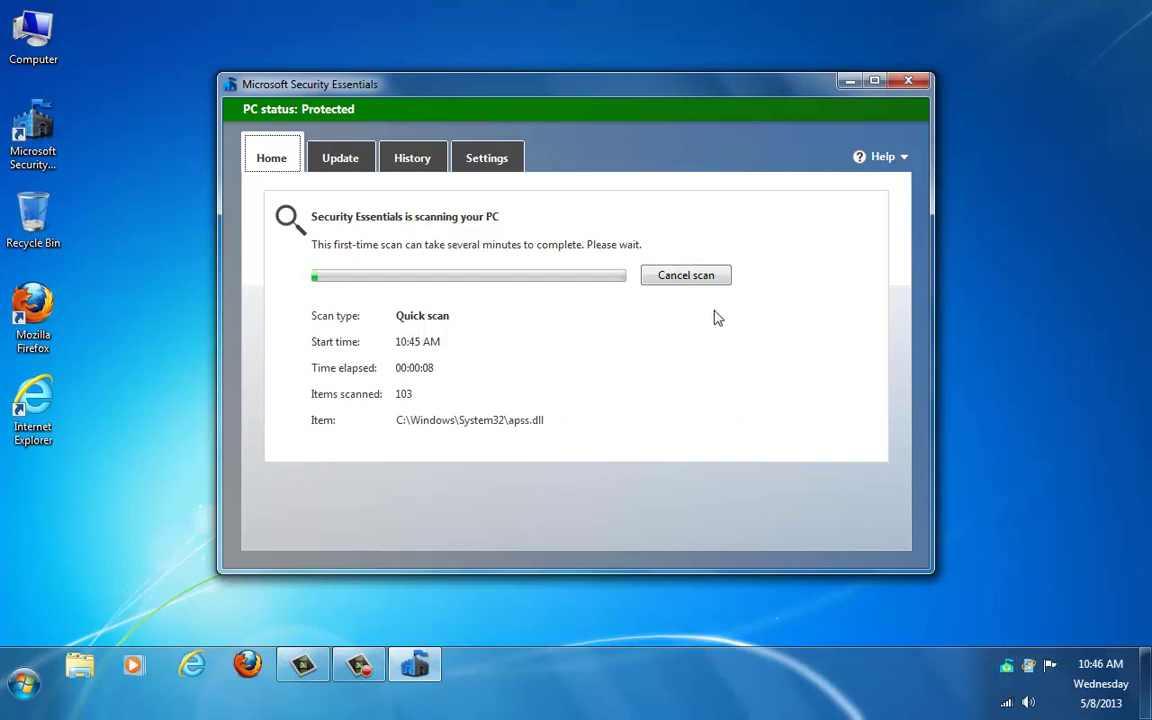
{"action": "left_click", "coordinate": [683, 276]}
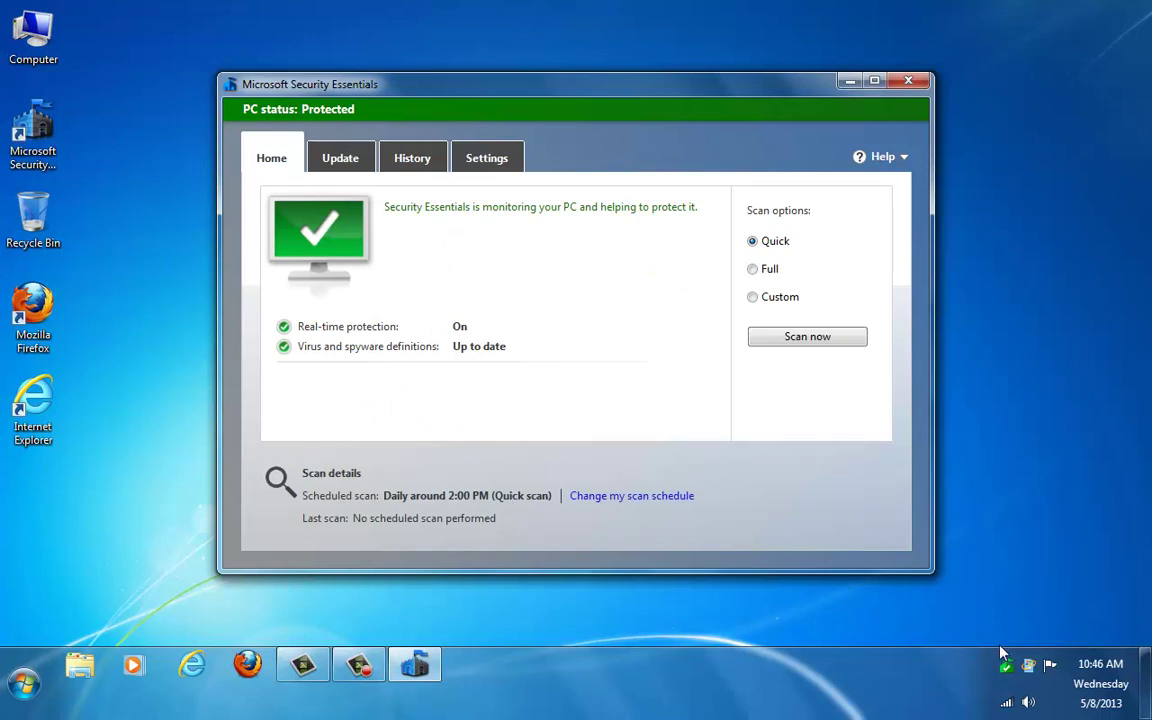
{"action": "mouse_move", "coordinate": [765, 252]}
{"action": "left_click", "coordinate": [754, 271]}
Step: Review the history of quarantined, allowed and all detected items, and close Microsoft Security Essentials
{"action": "left_click", "coordinate": [412, 160]}
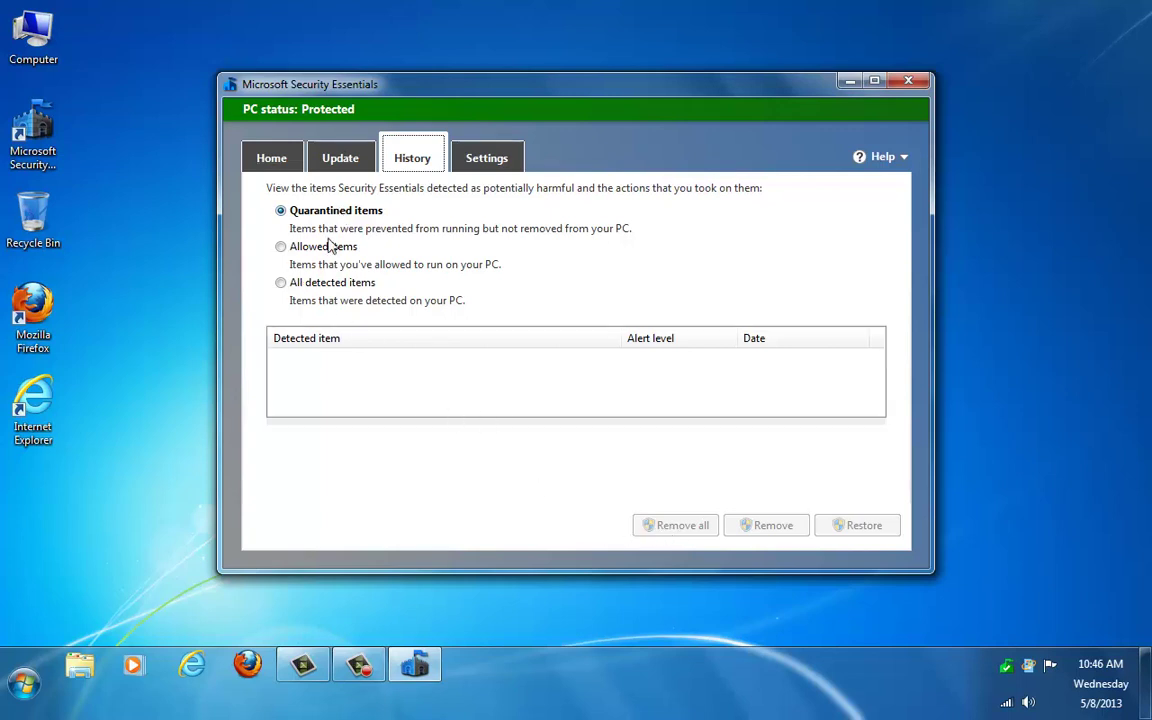
{"action": "left_click", "coordinate": [281, 248]}
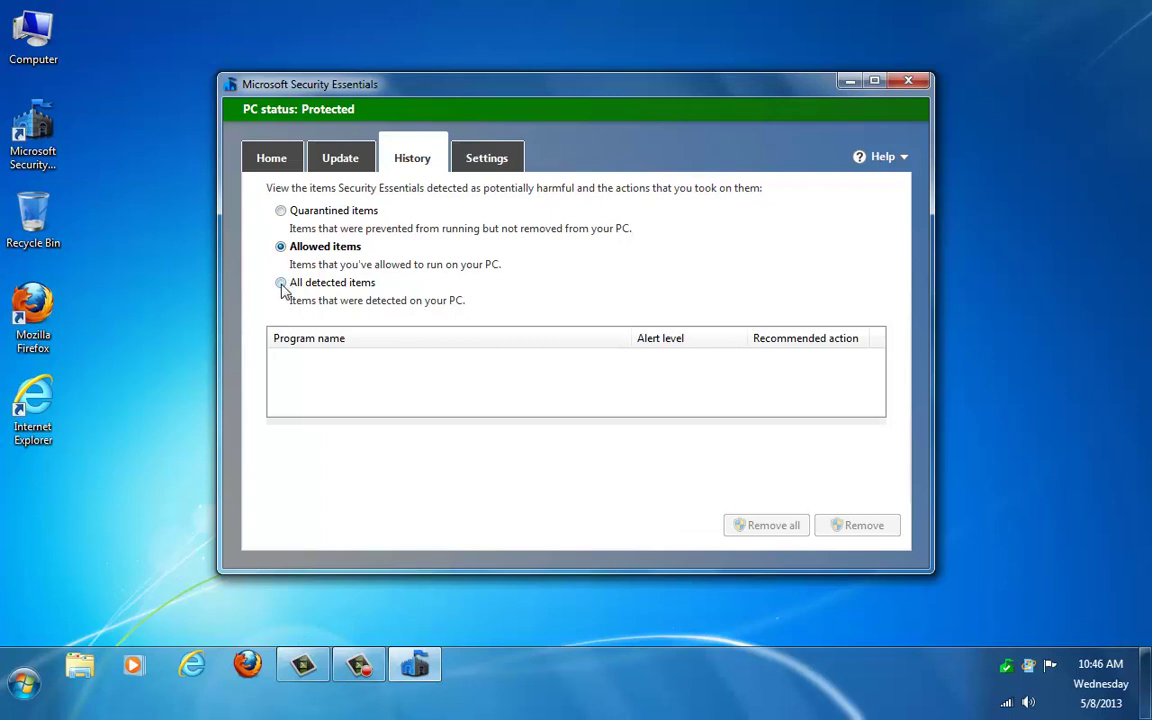
{"action": "left_click", "coordinate": [281, 284]}
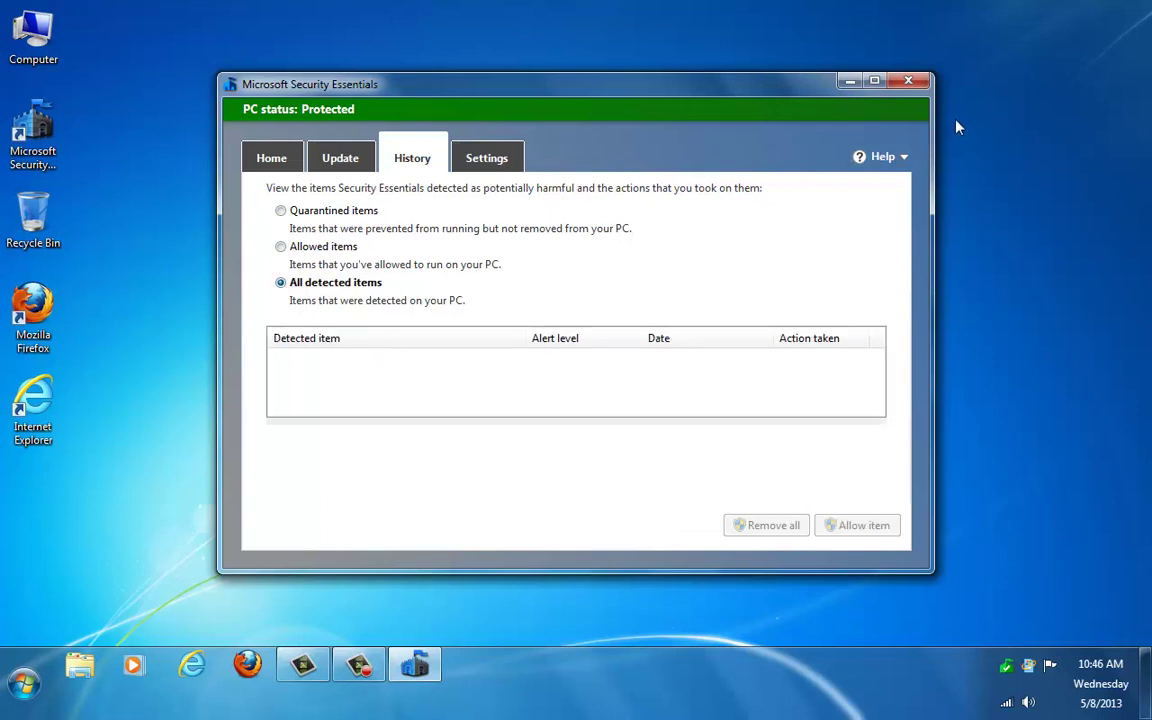
{"action": "left_click", "coordinate": [908, 80]}
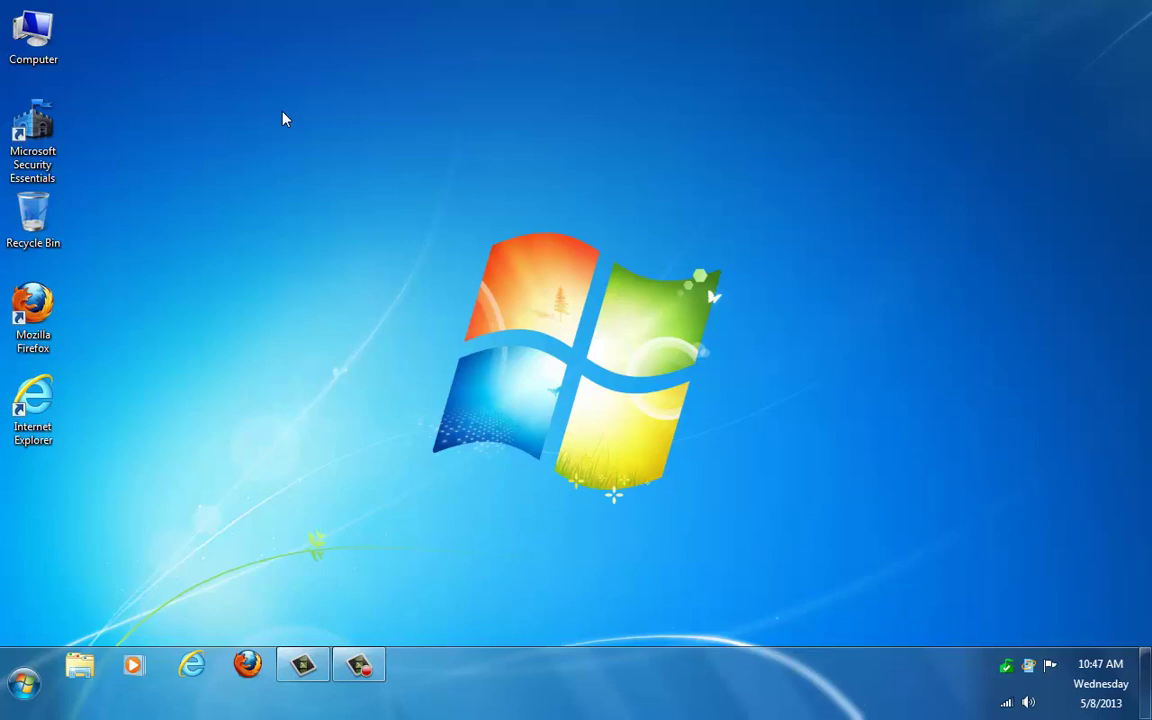
Step: Scan the Camtasia Studio folder in the Documents library with Microsoft Security Essentials, and close the scan and library windows
{"action": "left_click", "coordinate": [24, 684]}
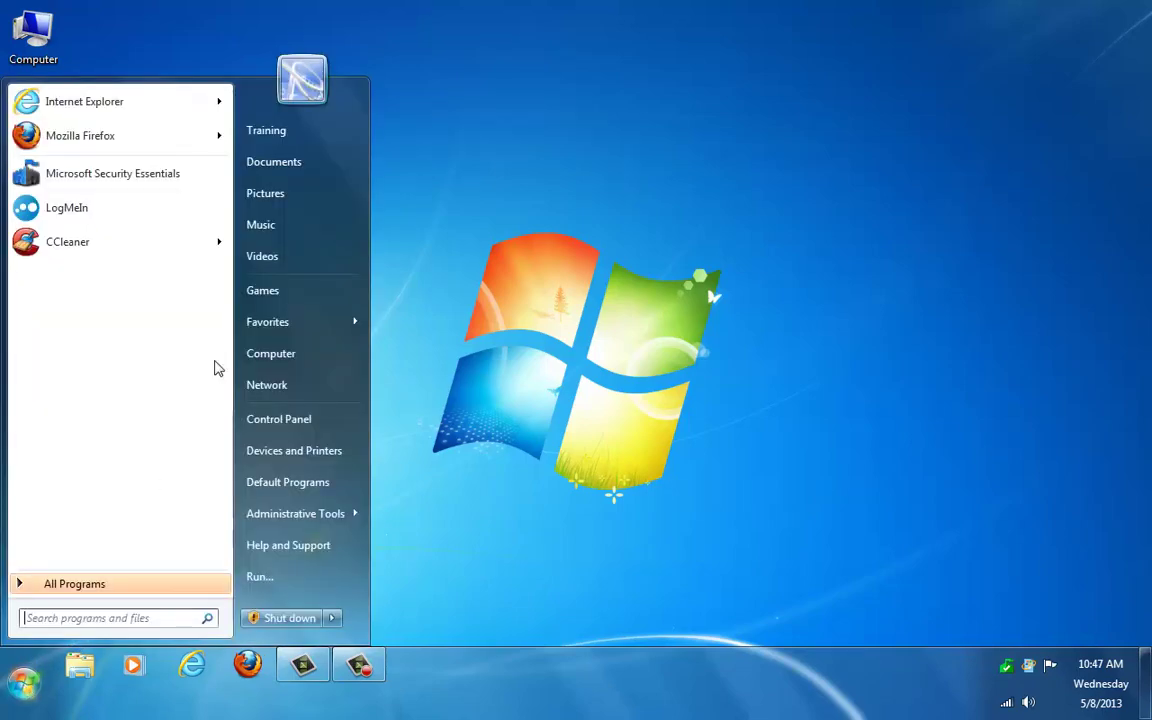
{"action": "left_click", "coordinate": [288, 165]}
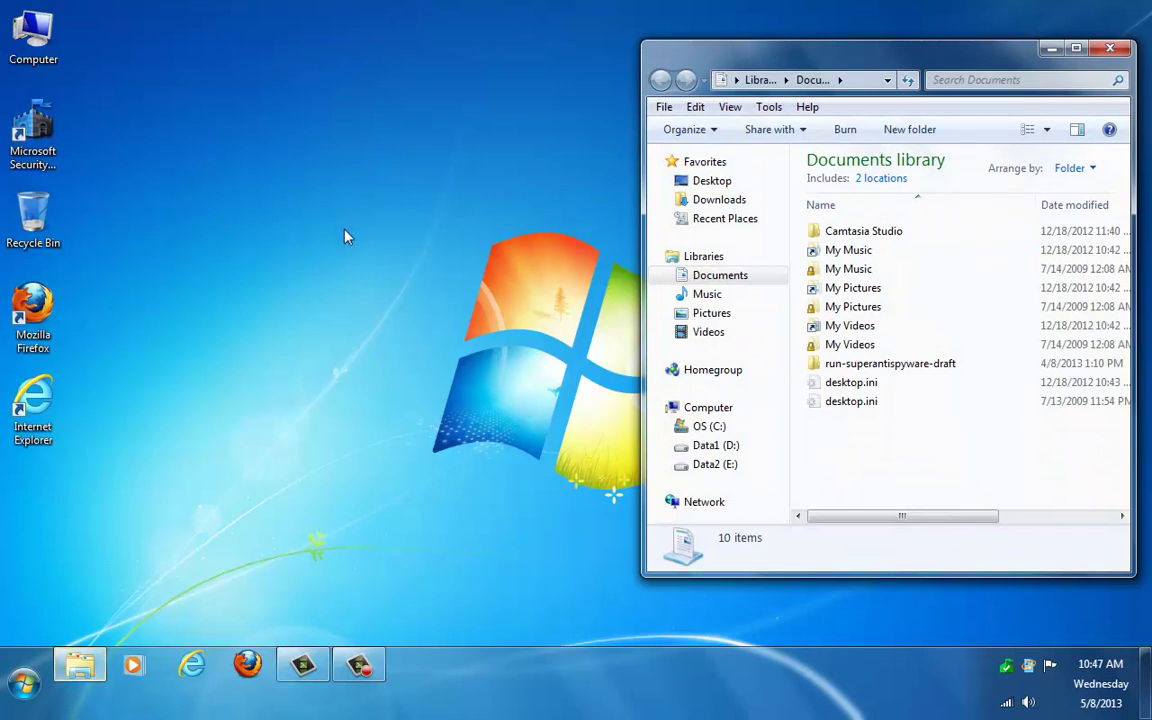
{"action": "right_click", "coordinate": [849, 234]}
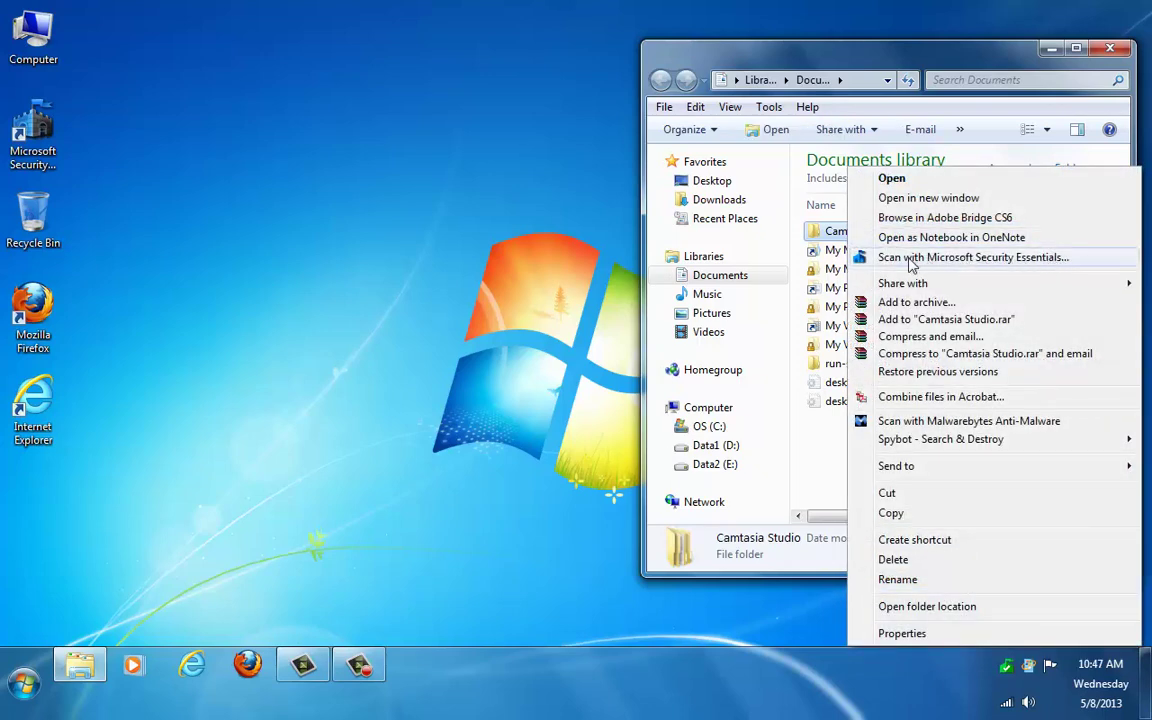
{"action": "left_click", "coordinate": [985, 259]}
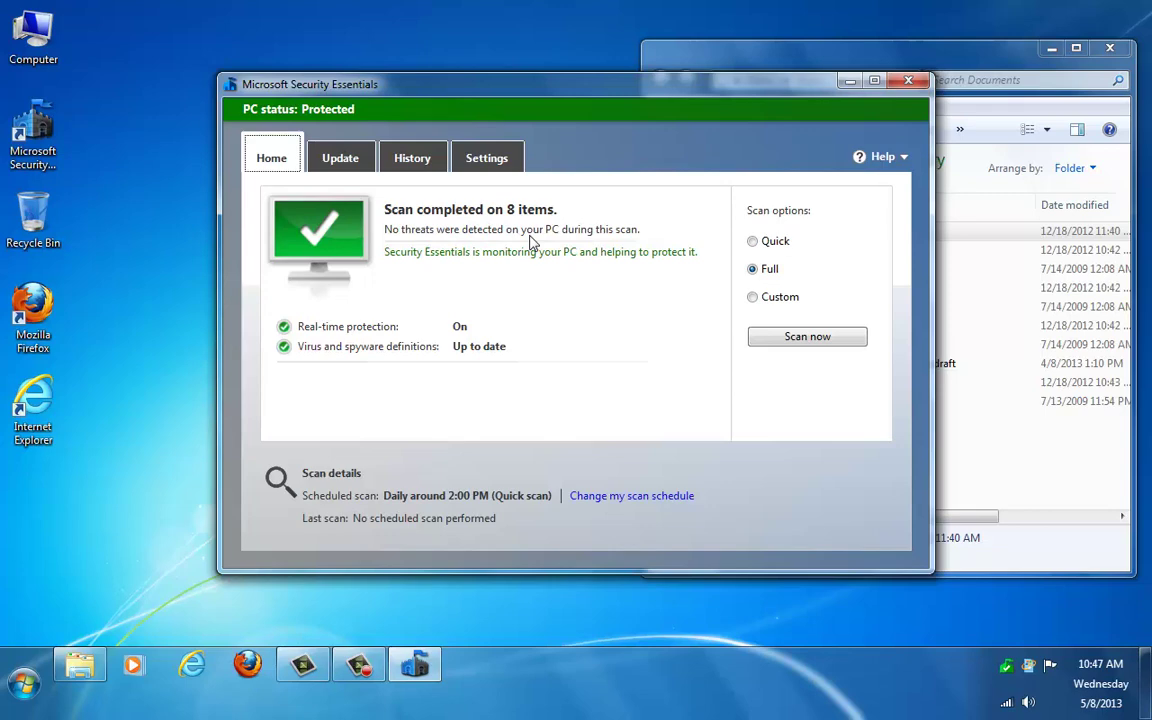
{"action": "left_click", "coordinate": [914, 86]}
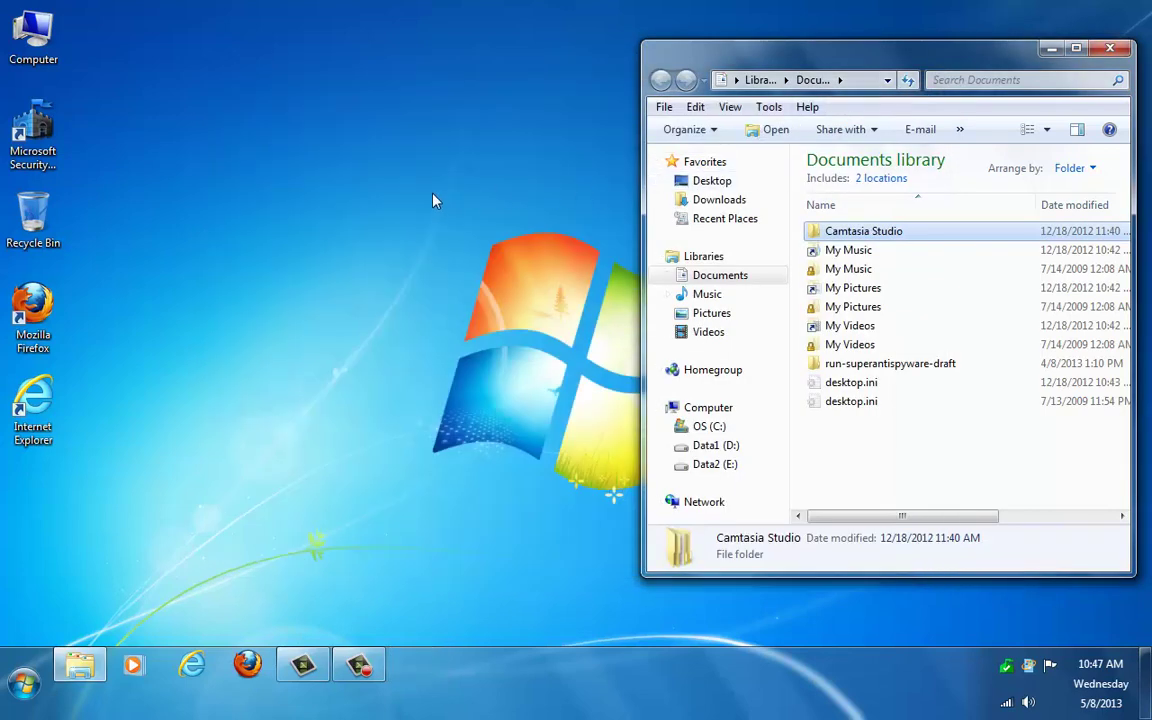
{"action": "left_click", "coordinate": [1096, 51]}
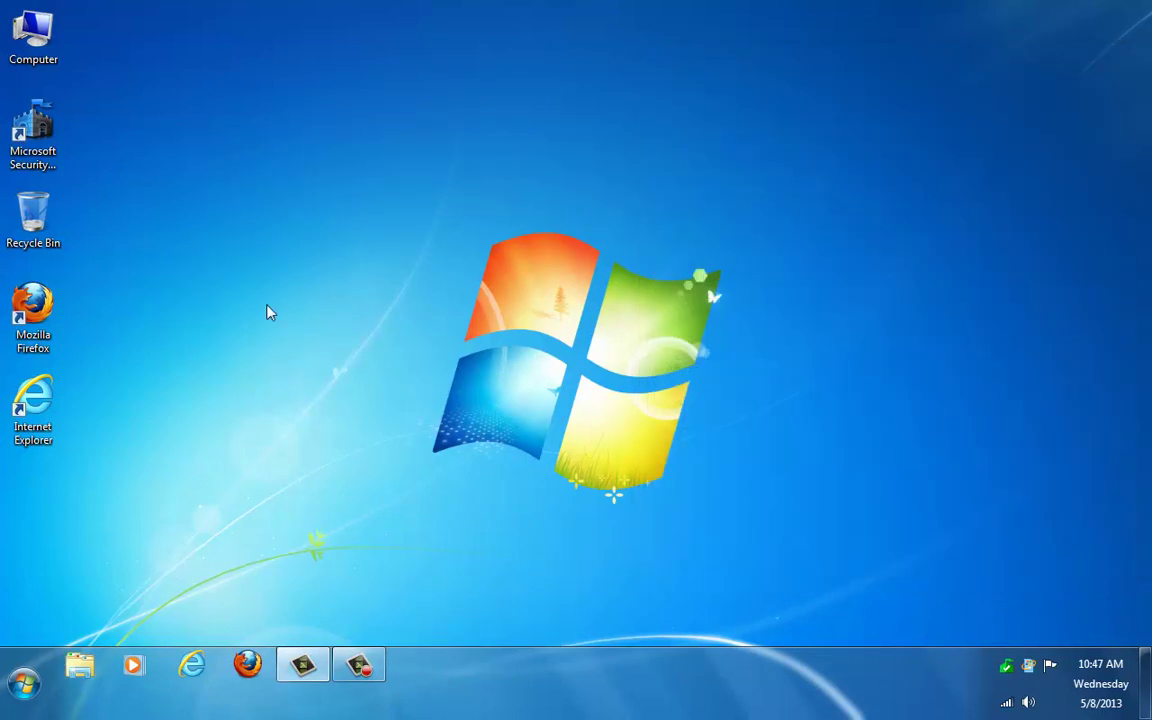